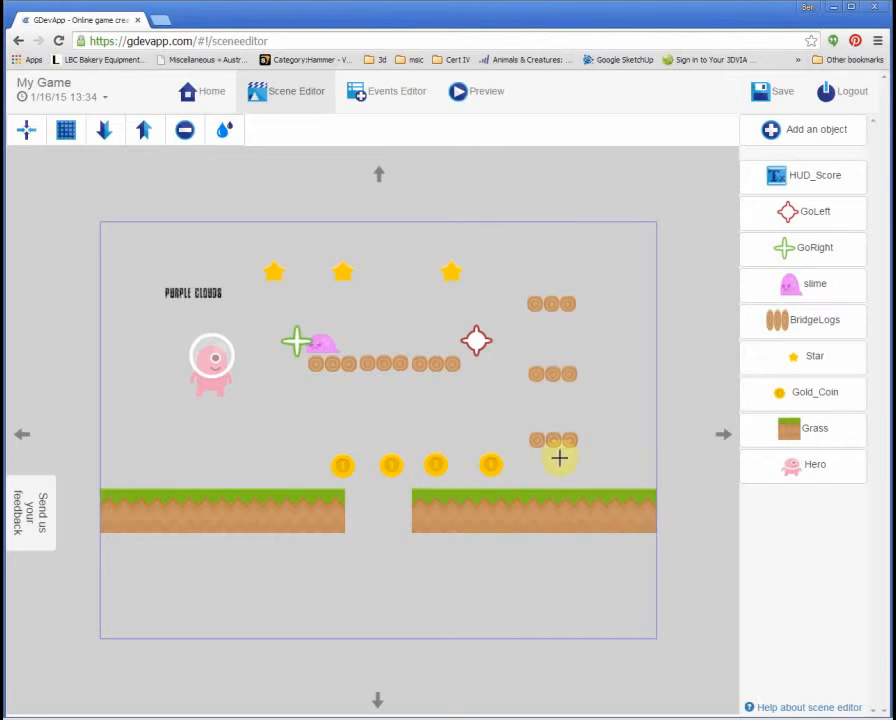
Step: Place a new Grass platform in the empty stretch and turn on grid snapping
left_click(557, 525)
left_click(330, 272)
left_click(639, 533)
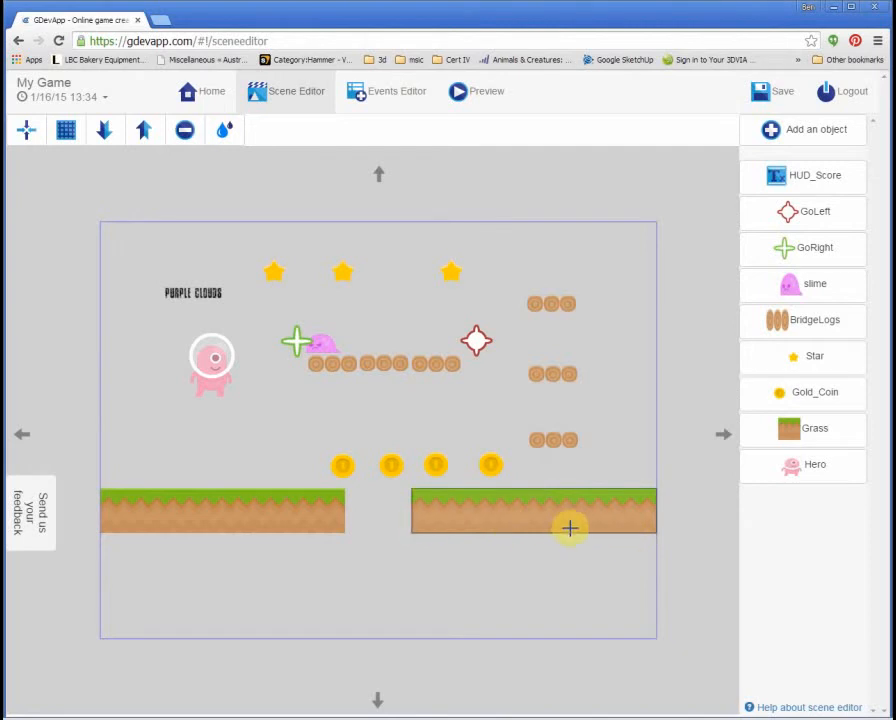
left_click(700, 470)
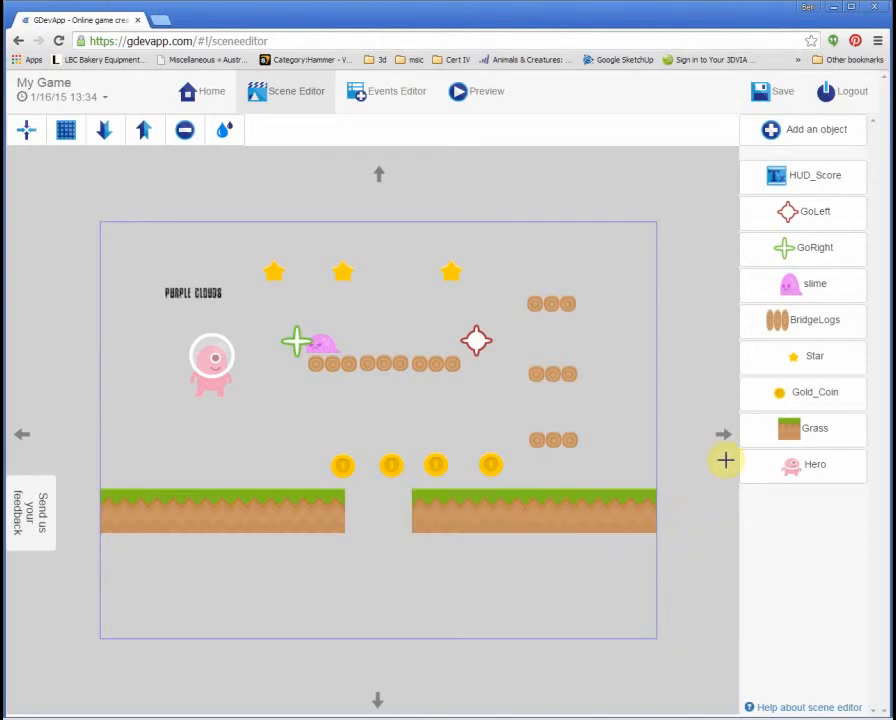
scroll(724, 441, "right", 8)
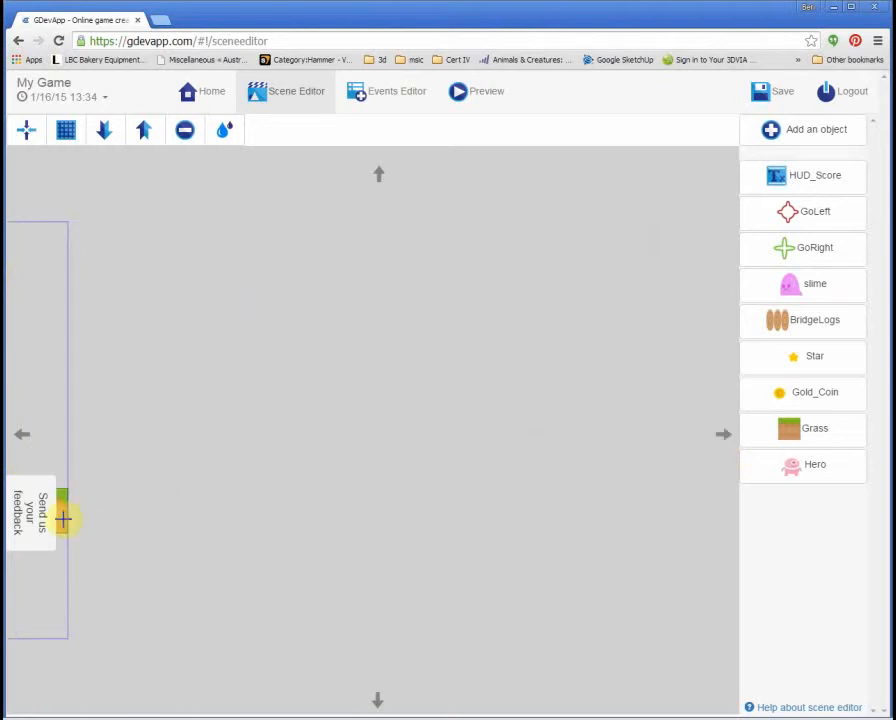
left_click_drag(63, 518, 457, 541)
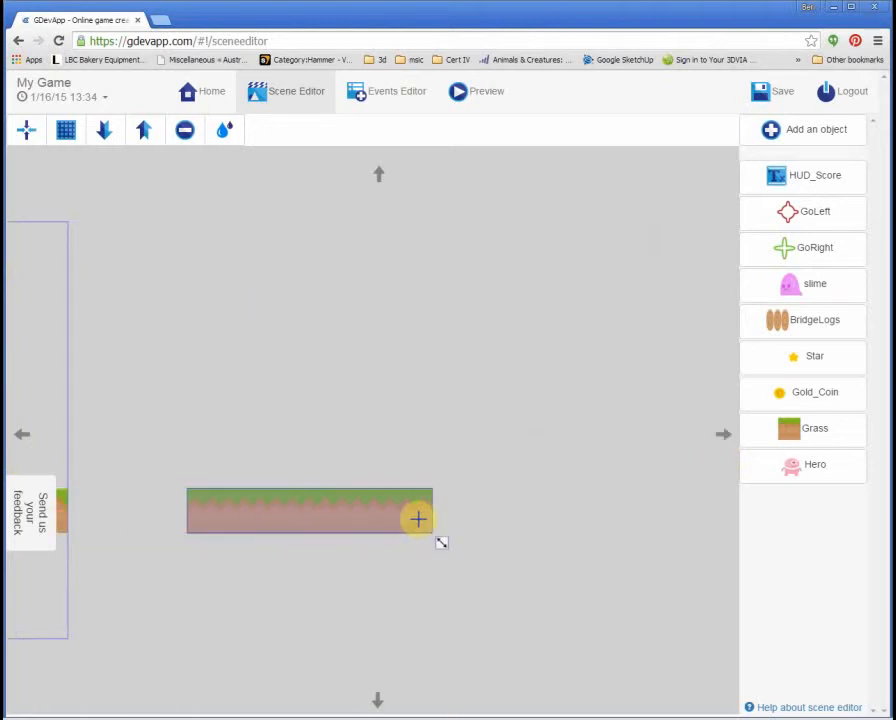
left_click(66, 130)
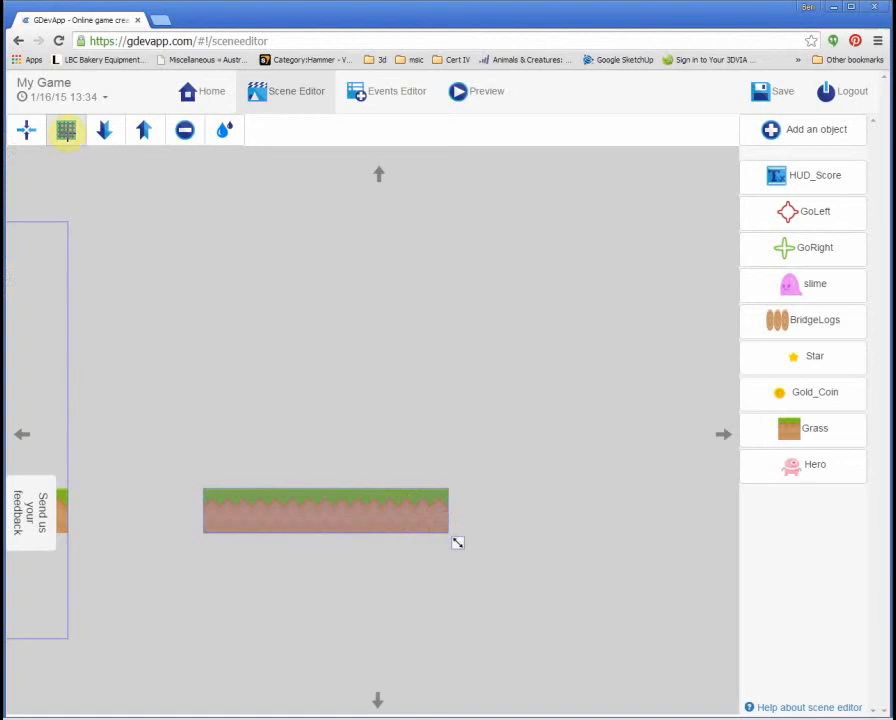
Step: Align the grass platform to the left edge and stretch it across most of the scene
left_click_drag(300, 516, 178, 506)
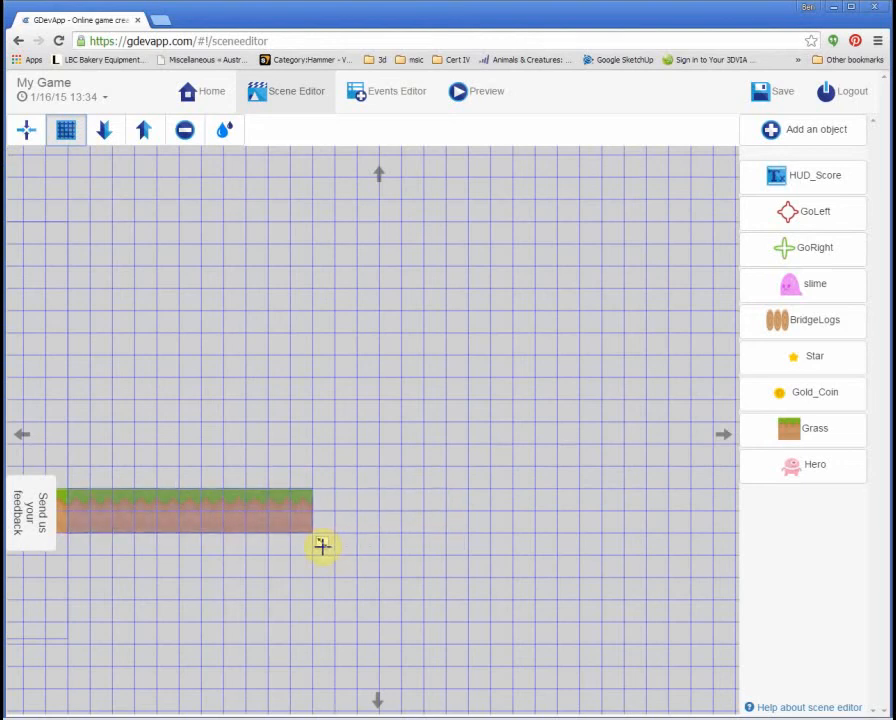
left_click_drag(321, 544, 695, 545)
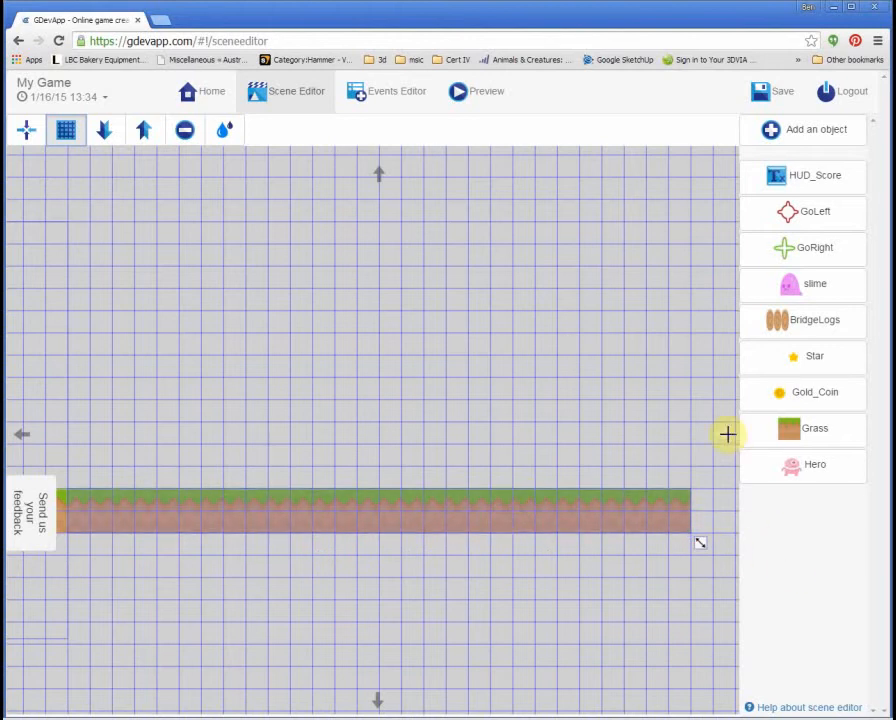
key("ctrl+z")
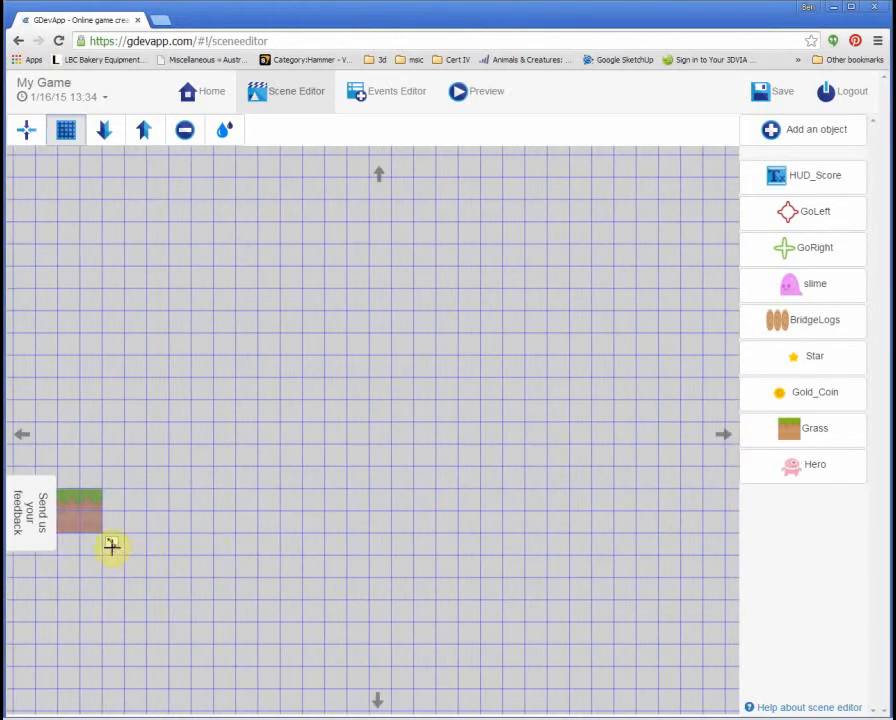
left_click_drag(112, 544, 581, 543)
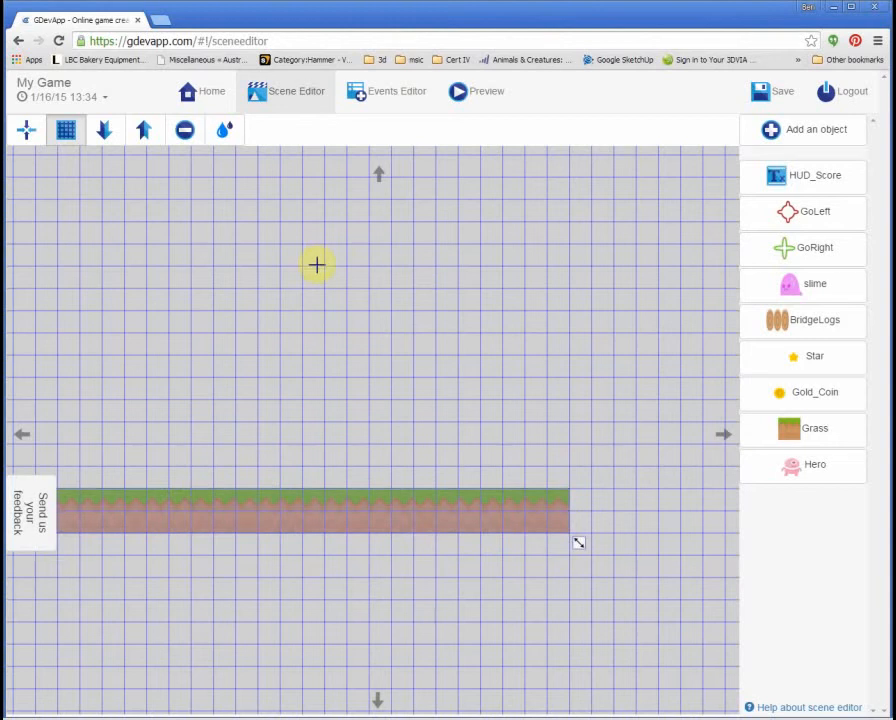
Step: Run the preview and steer the hero across the gap and back, collecting the coins
left_click(482, 92)
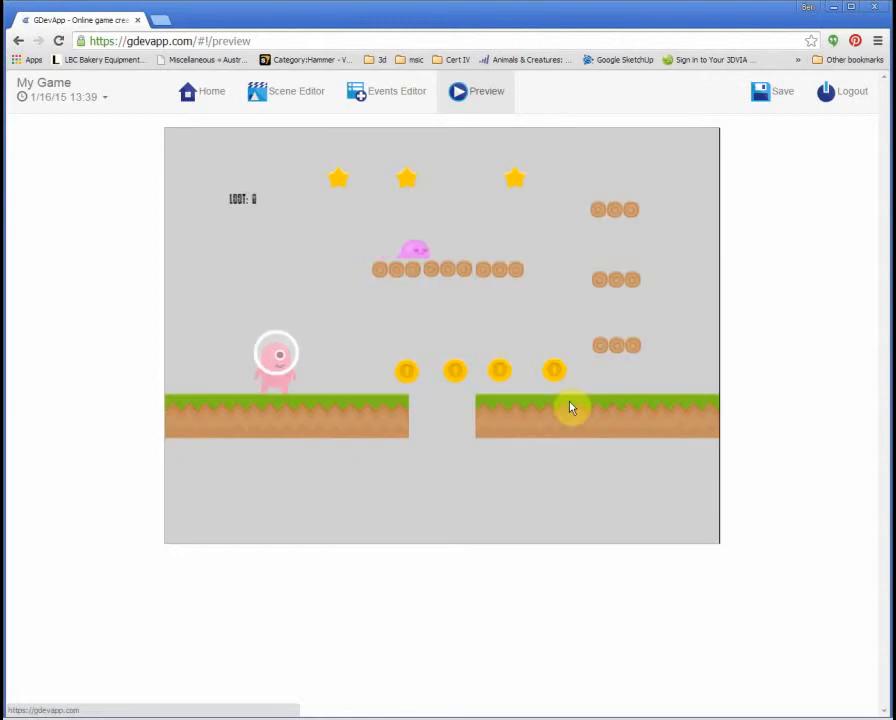
key("Right")
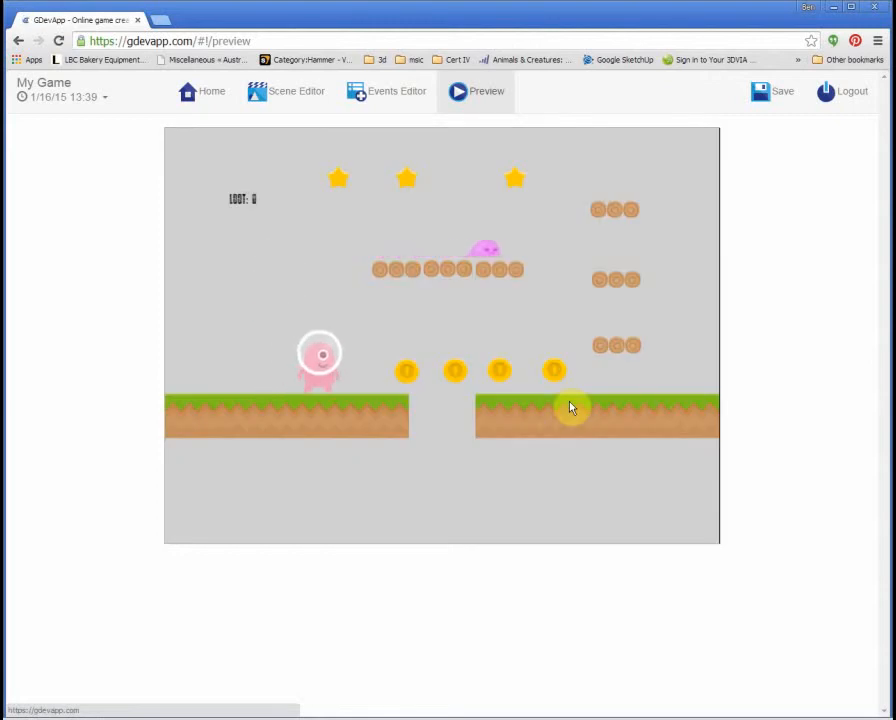
key("Right")
key("Up")
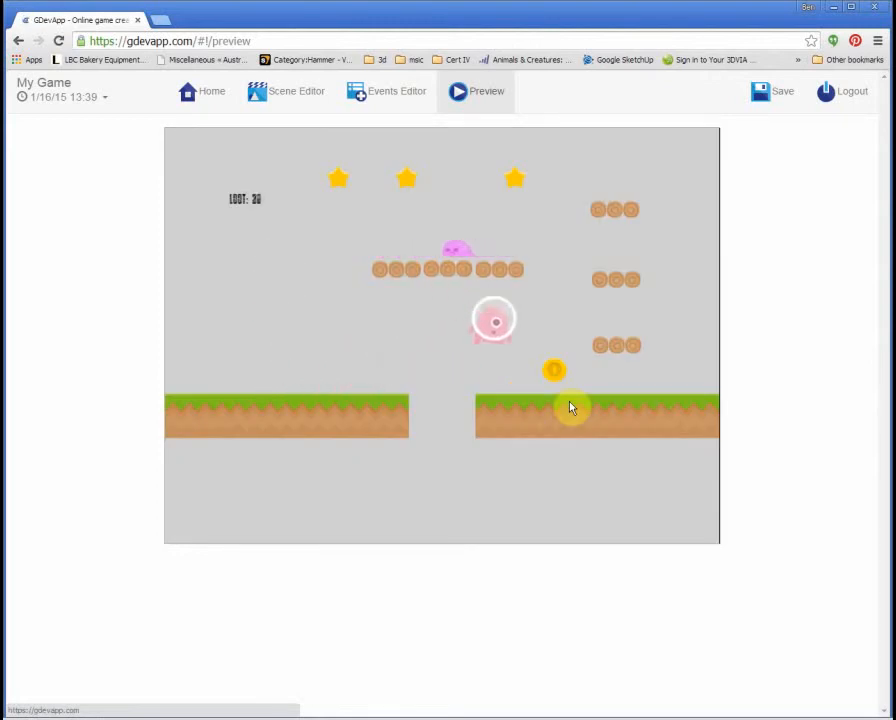
key("Right")
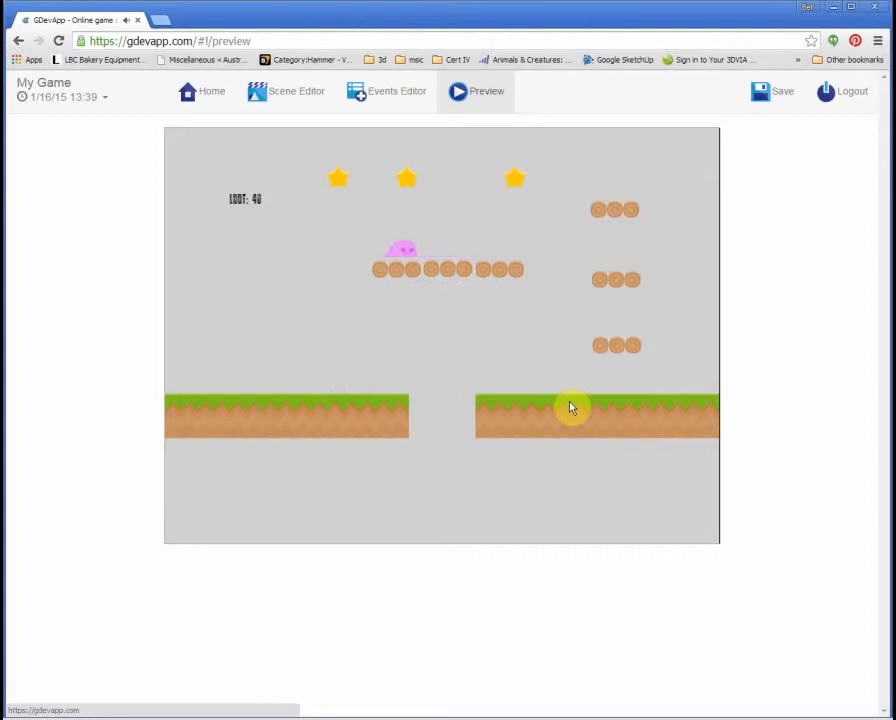
key("Left")
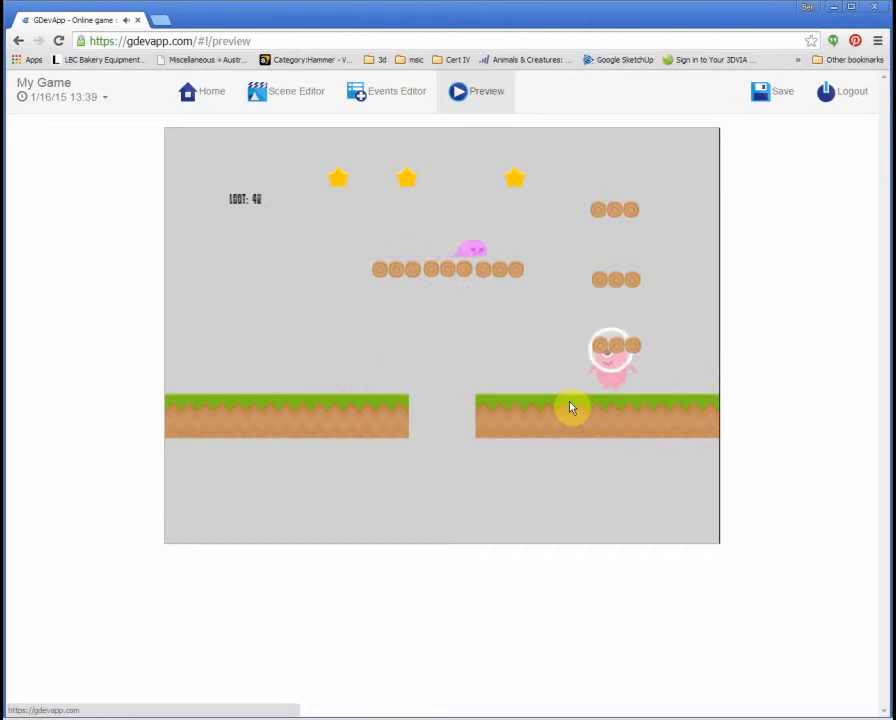
key("Up")
key("Left")
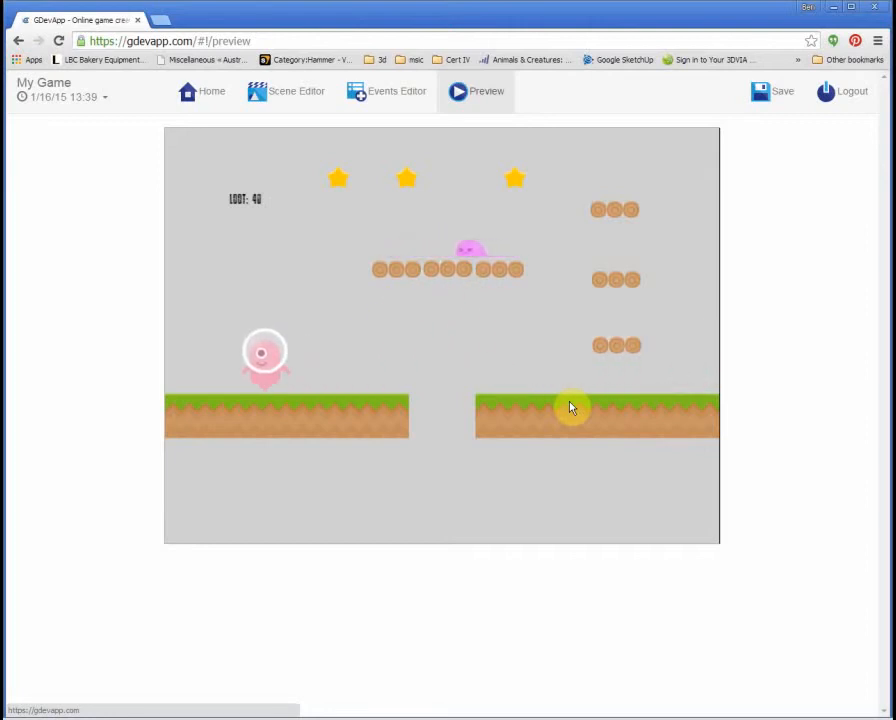
Step: In the events list, try adding an At the beginning of the scene condition to the last event
left_click(386, 91)
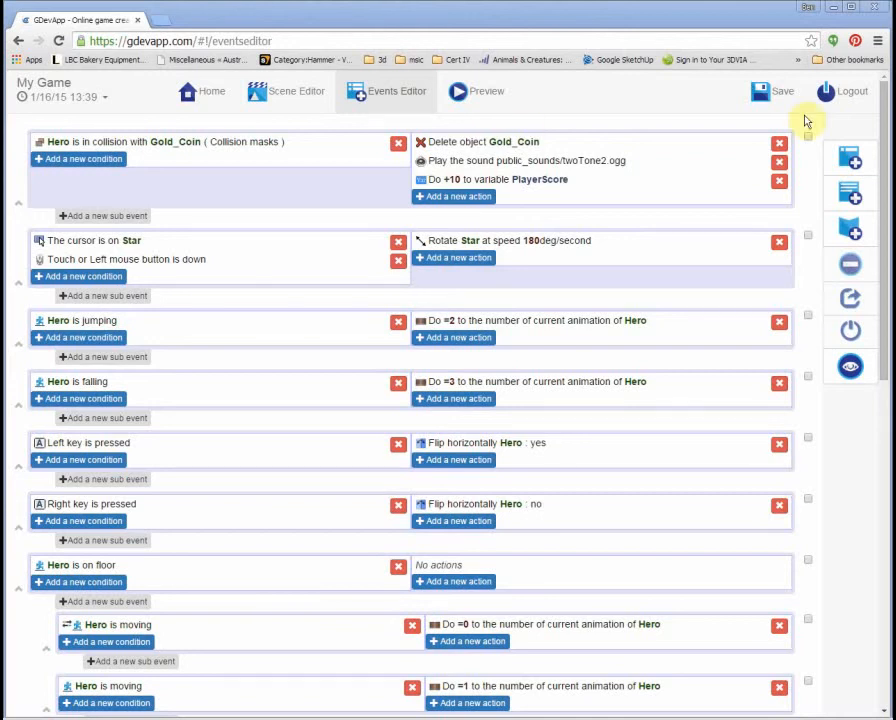
scroll(615, 208, "down", 10)
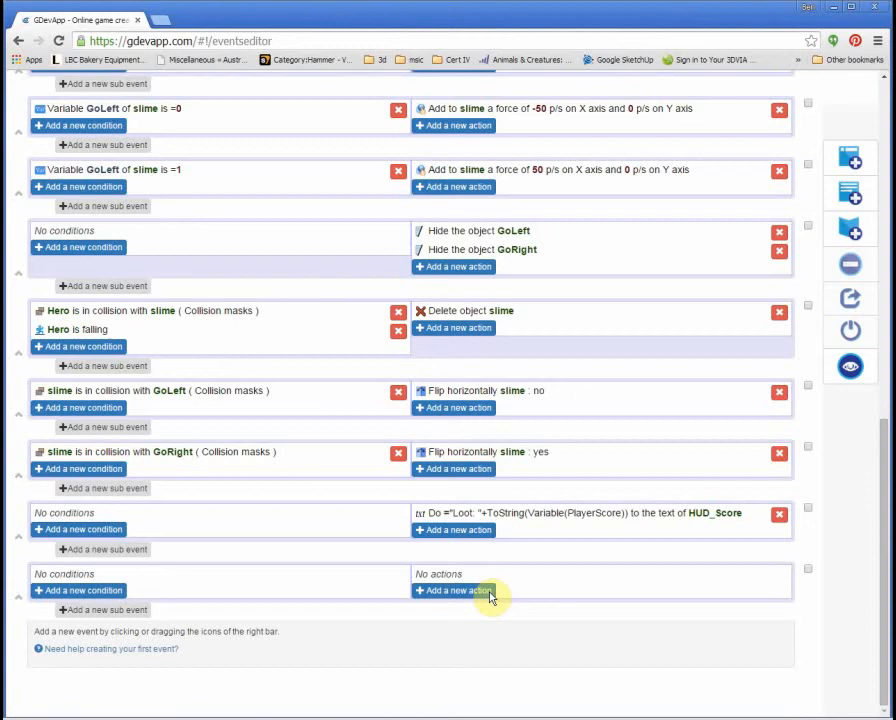
left_click(58, 591)
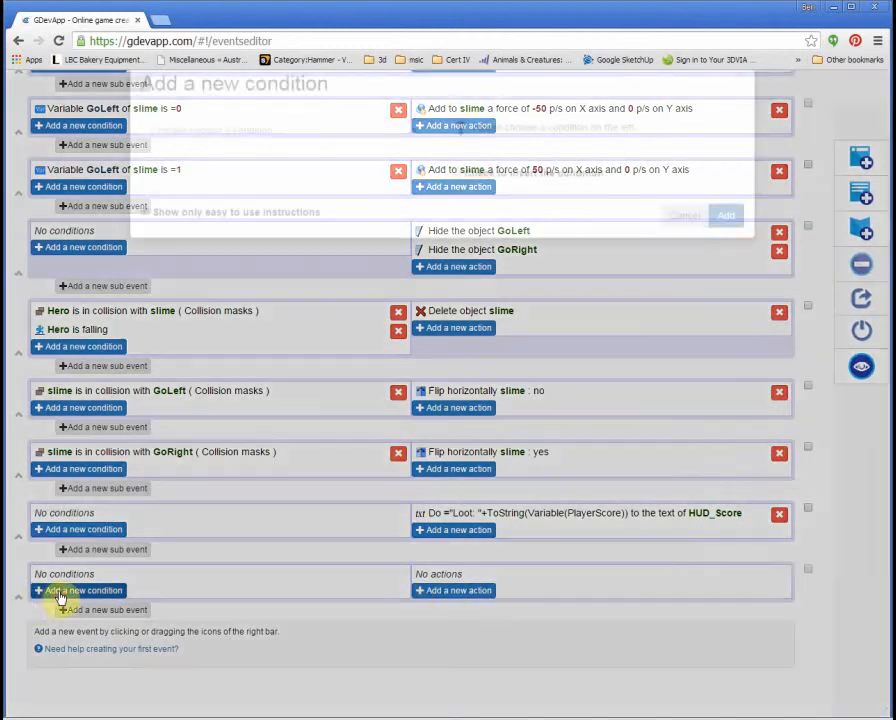
left_click(406, 165)
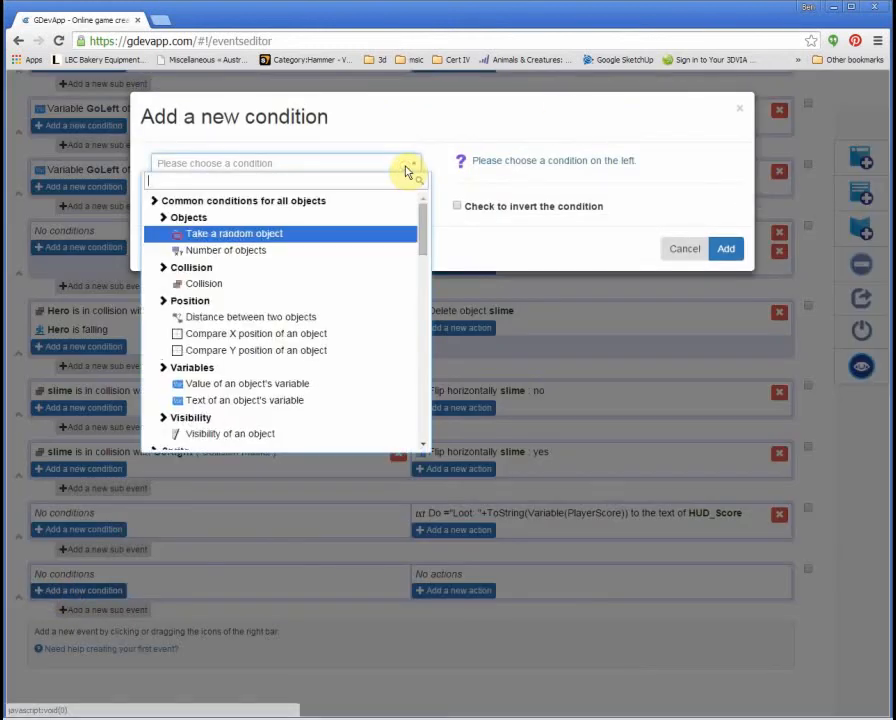
left_click_drag(423, 215, 428, 350)
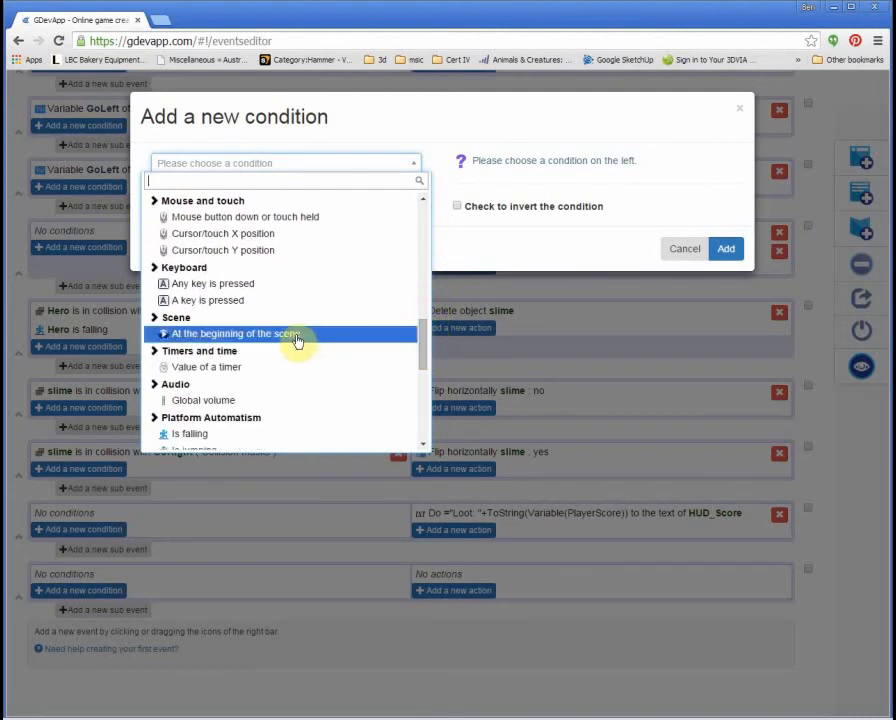
left_click(236, 333)
left_click(726, 248)
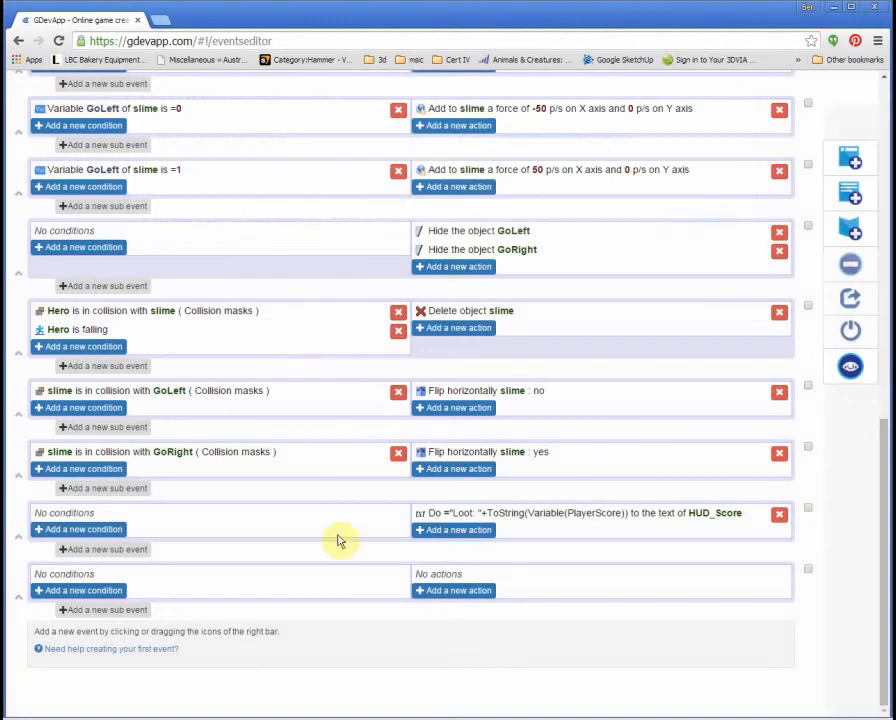
Step: Redo and confirm the At the beginning of the scene condition on the last event
left_click(80, 590)
left_click(412, 163)
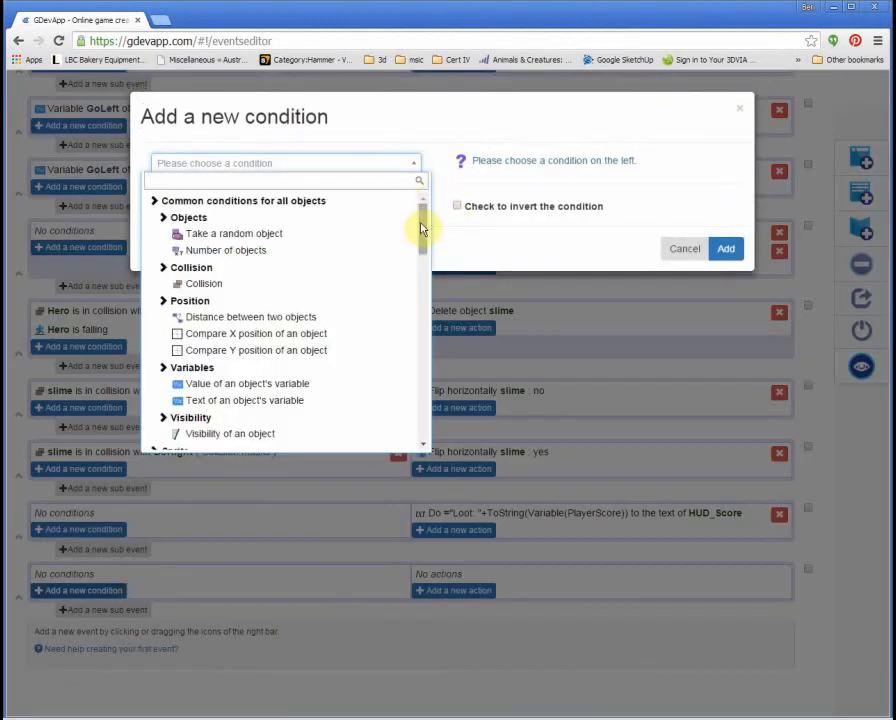
left_click_drag(422, 228, 417, 346)
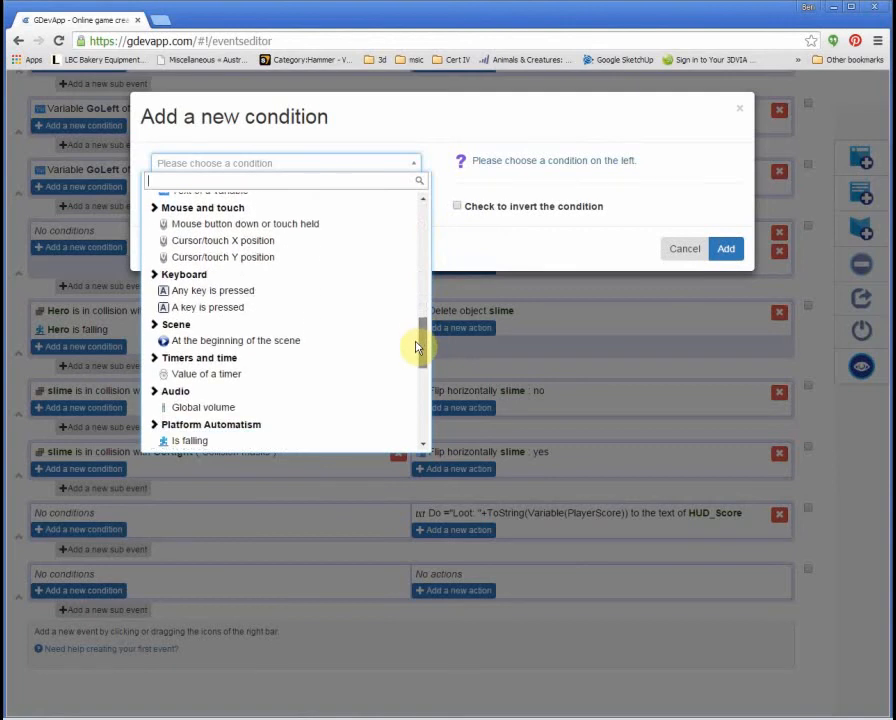
left_click(236, 340)
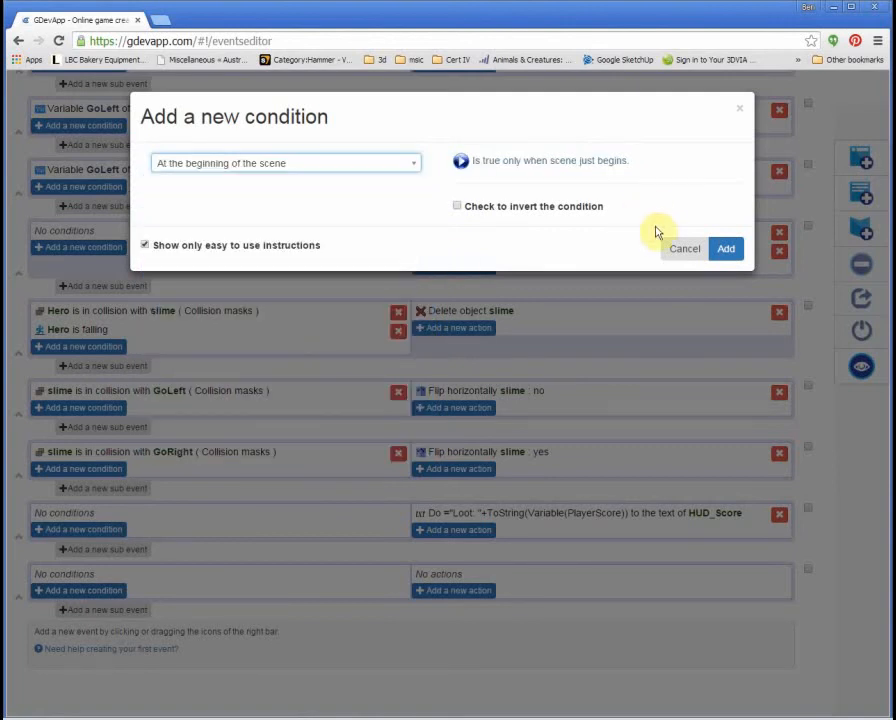
left_click(725, 248)
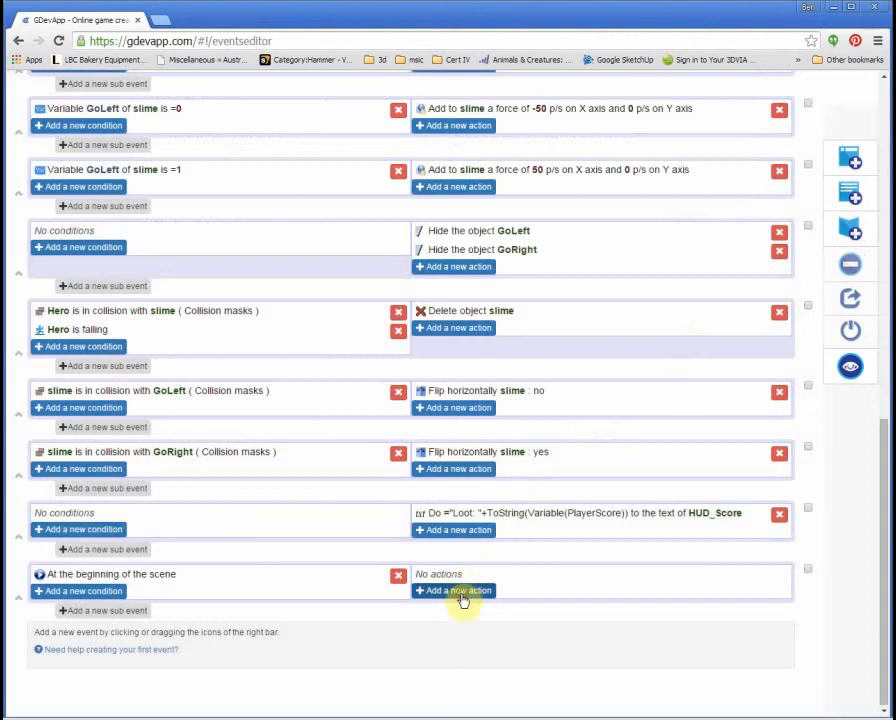
Step: Add a Center the camera on an object action targeting Hero to the start-of-scene event
left_click(462, 594)
left_click(345, 162)
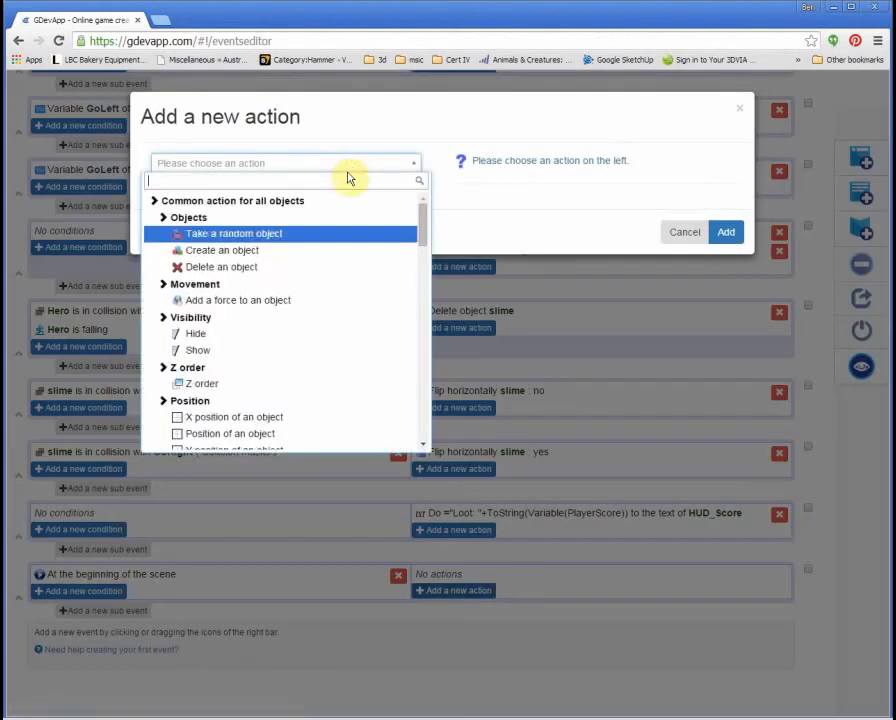
left_click_drag(422, 232, 417, 338)
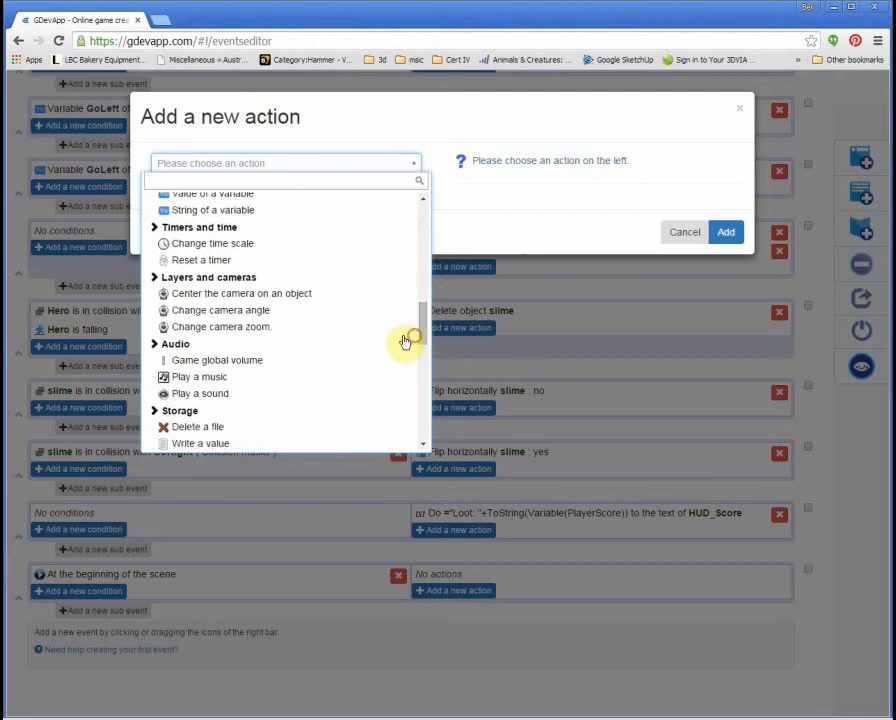
left_click(237, 295)
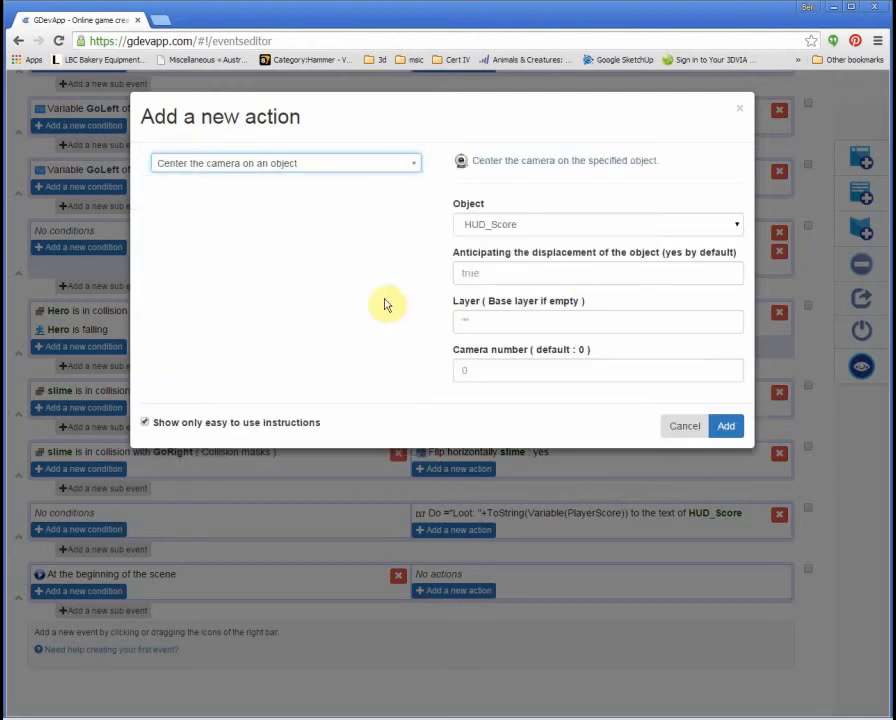
left_click(735, 226)
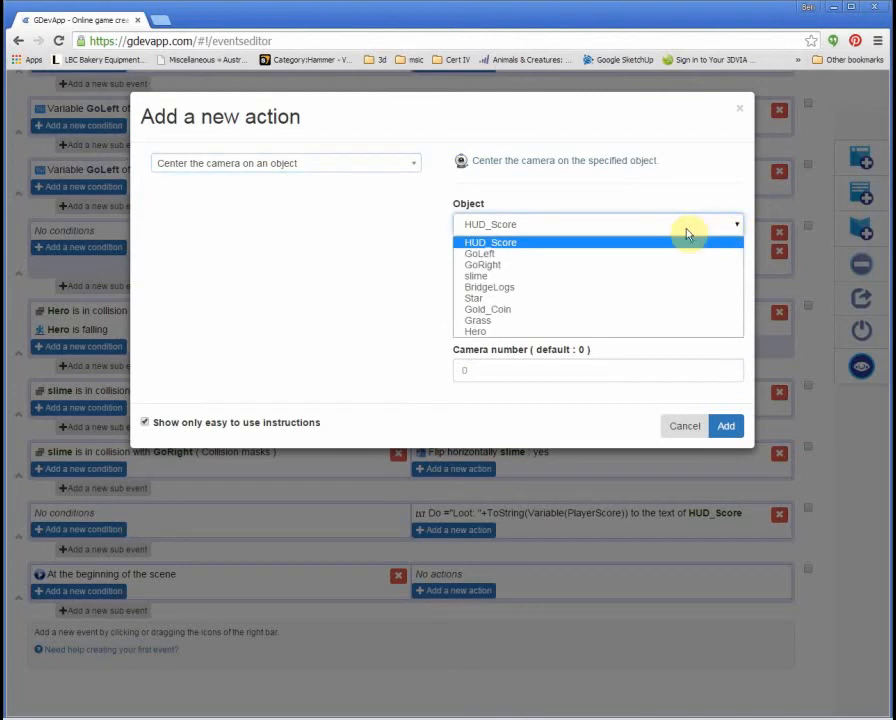
left_click(490, 333)
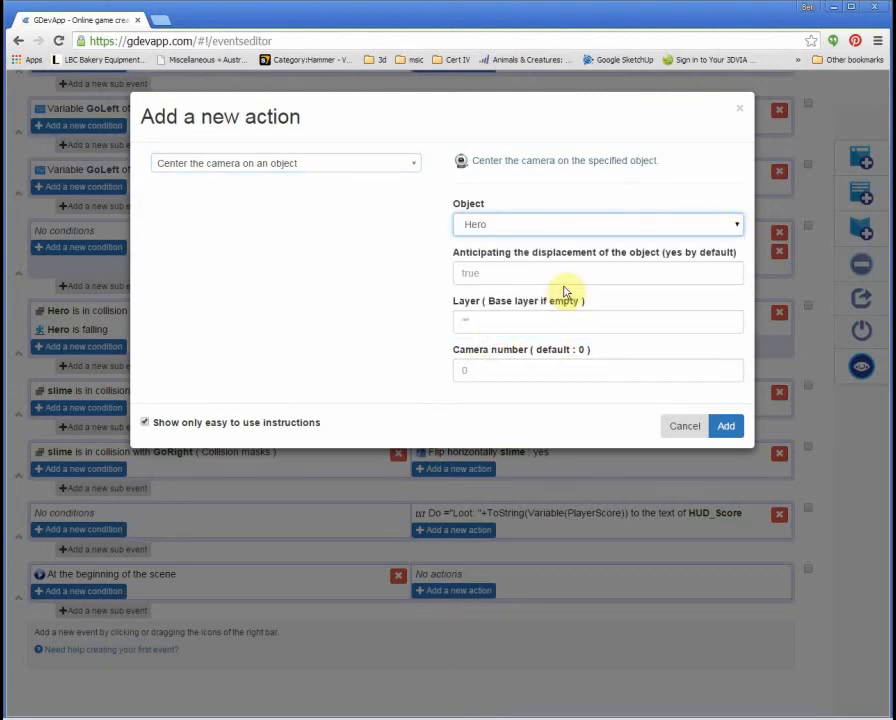
left_click(728, 428)
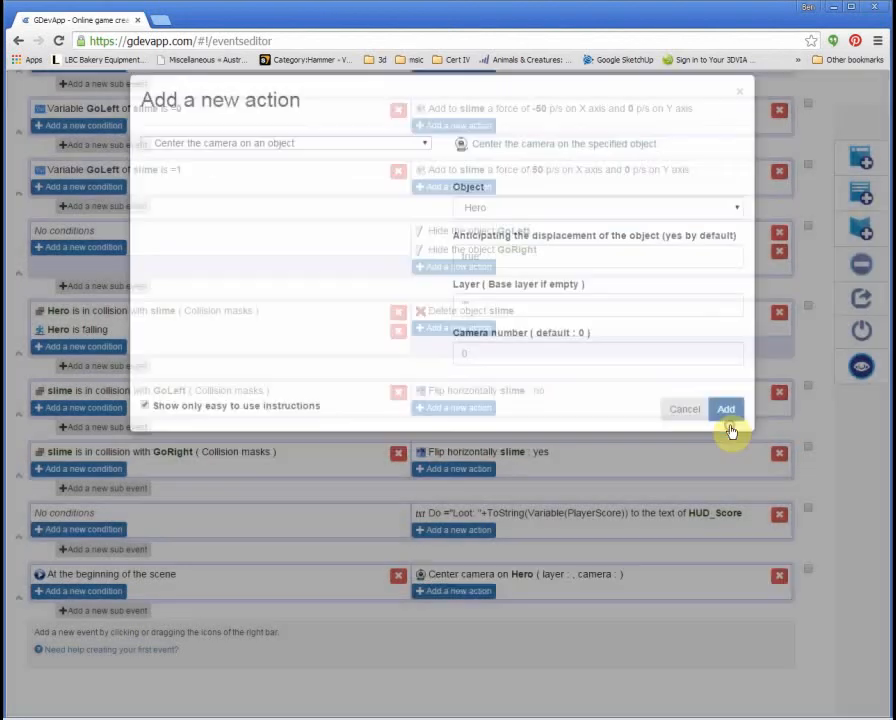
left_click_drag(882, 455, 882, 100)
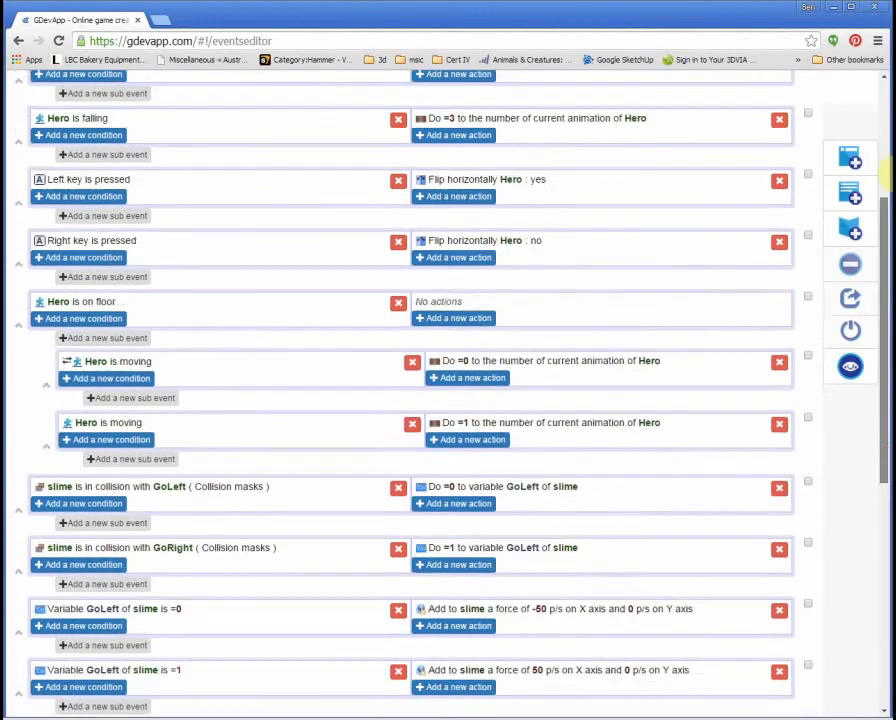
Step: Preview the game and run and jump the hero across the gaps, collecting coins to 40 loot
left_click(488, 94)
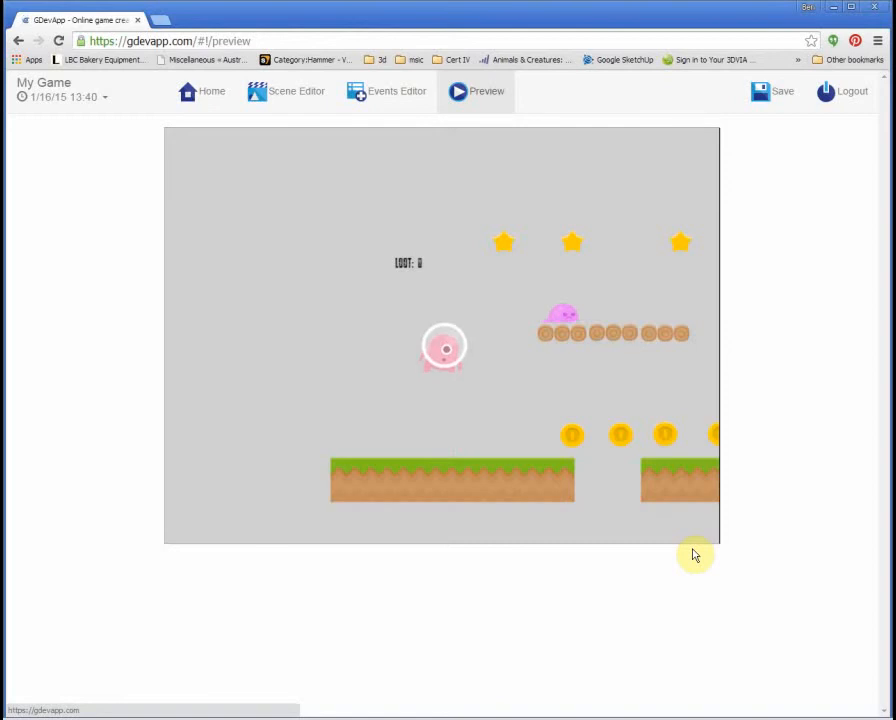
key("Right")
key("Right")
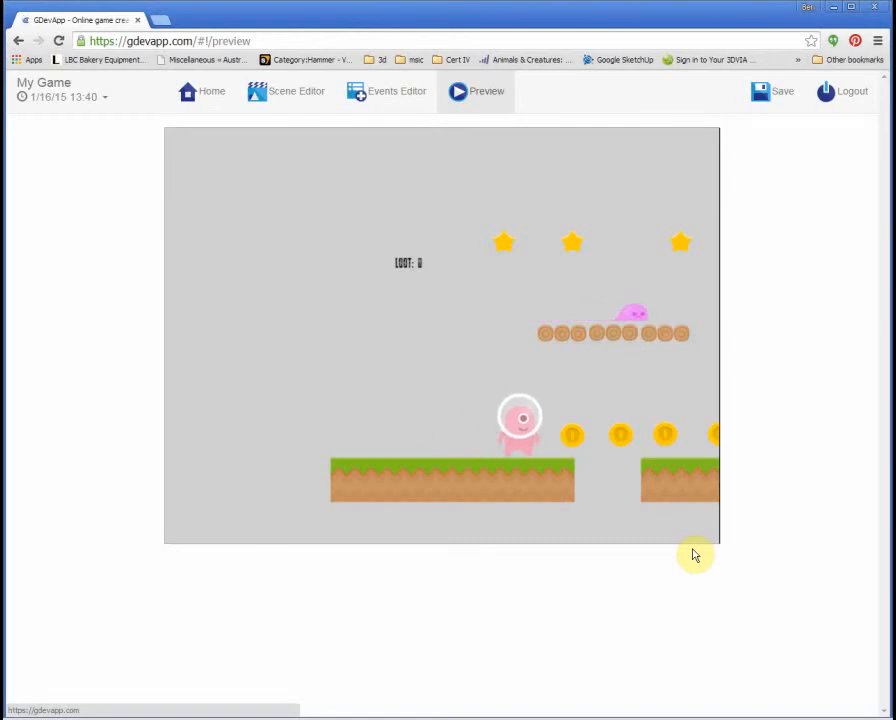
key("Right")
key("Right")
key("Up")
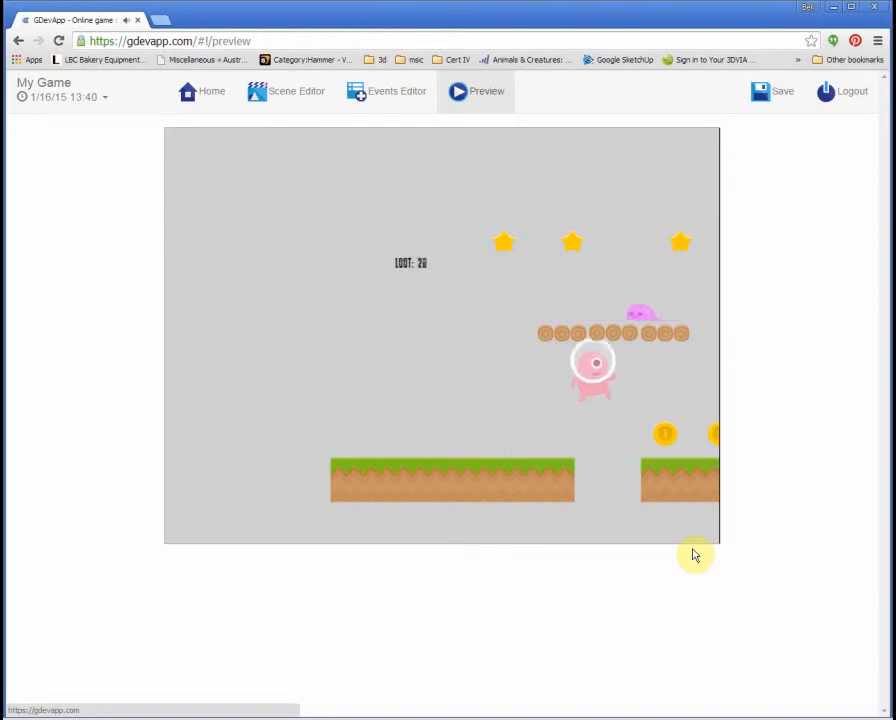
key("Right")
key("Right")
key("Up")
key("Left")
key("Left")
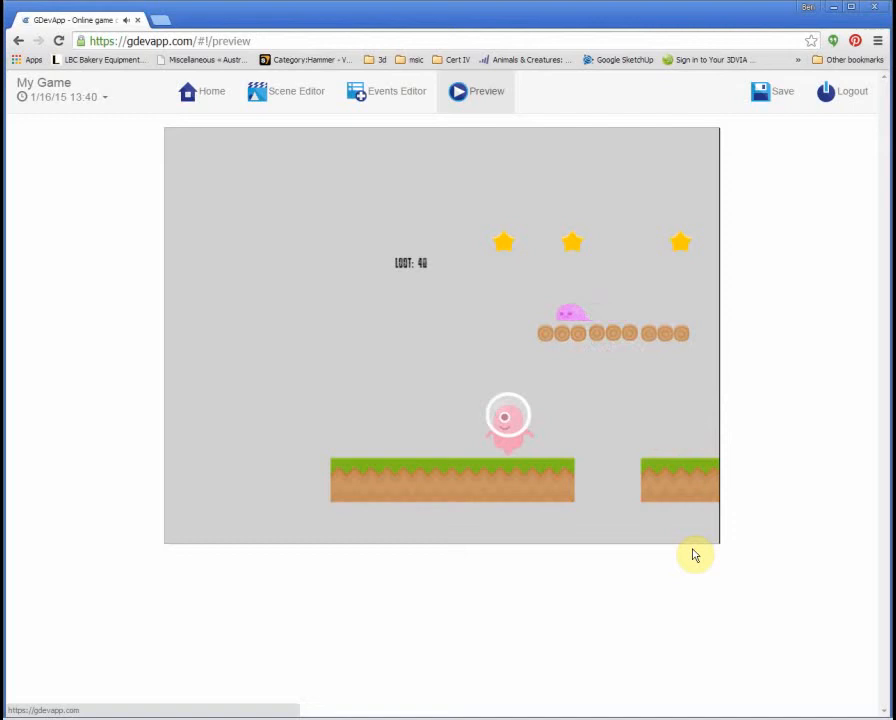
key("Left")
key("Left")
key("Right")
key("Right")
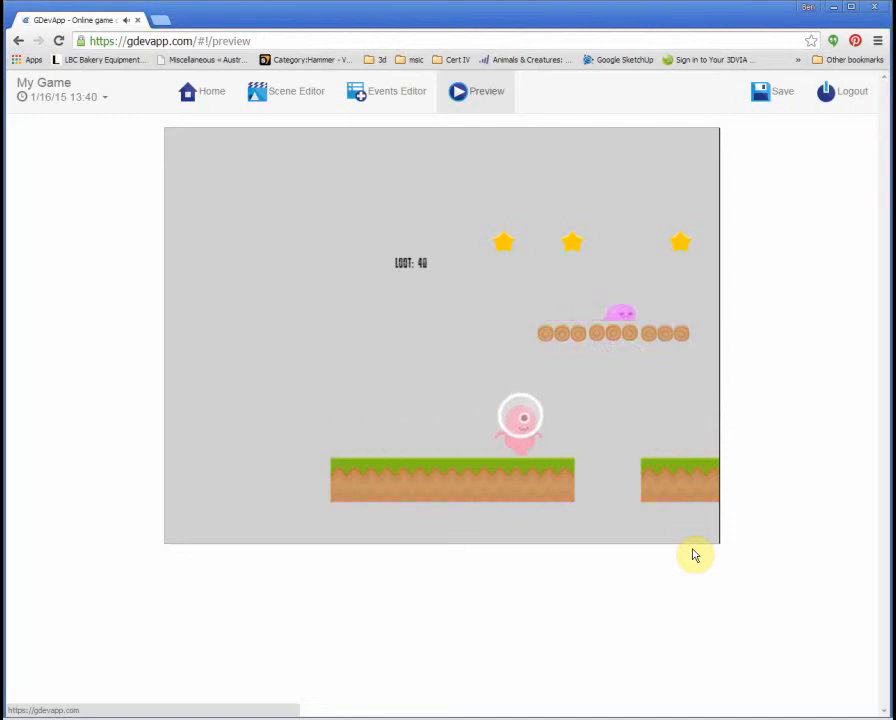
key("Up")
key("Right")
key("Right")
key("Right")
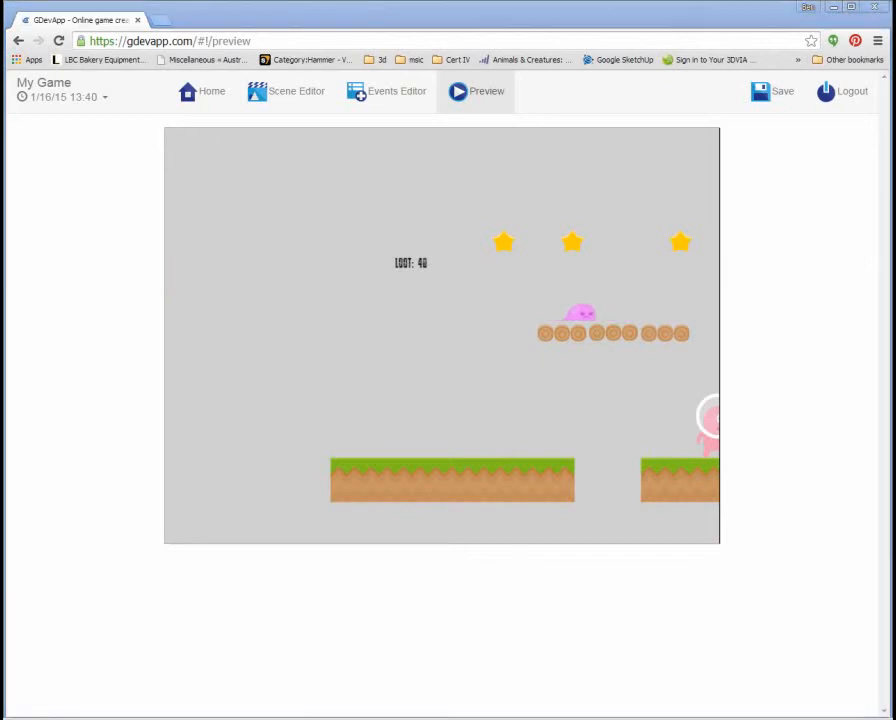
Step: Delete the start-of-scene condition so the camera always follows Hero, then relaunch the preview
left_click(397, 91)
left_click_drag(884, 300, 884, 680)
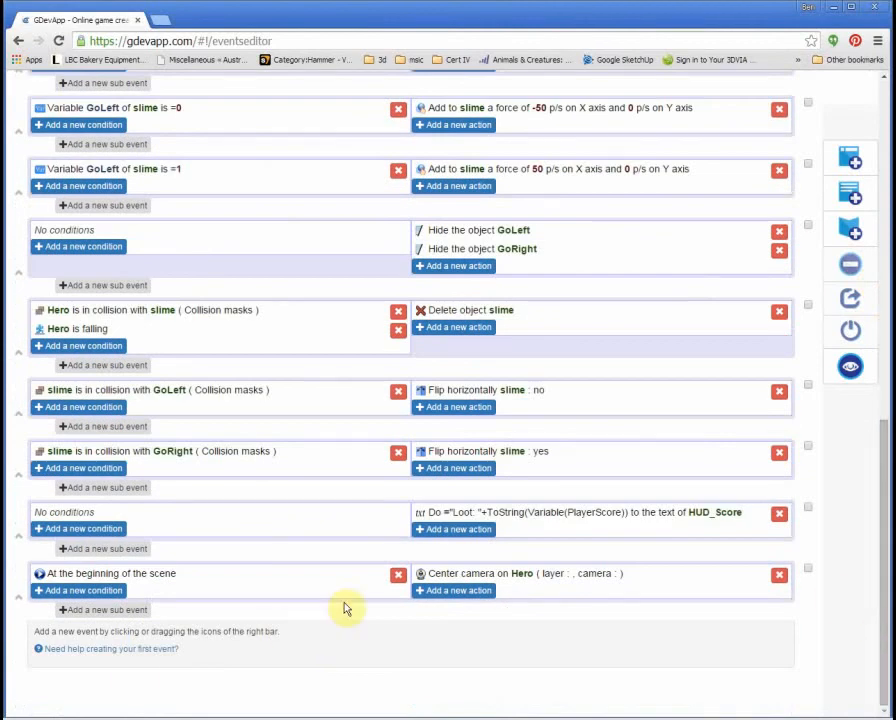
left_click(399, 576)
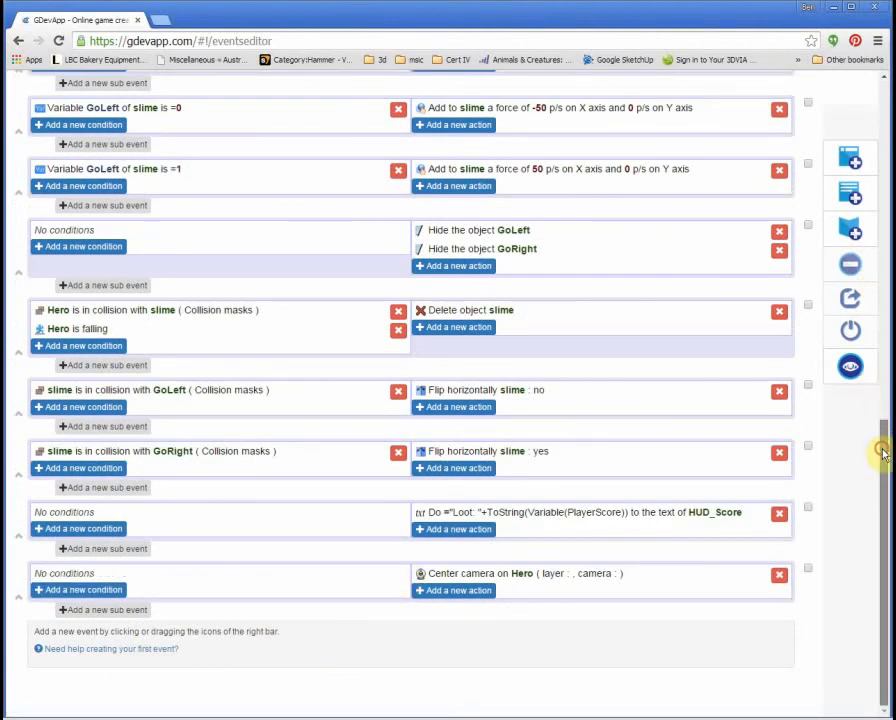
left_click_drag(882, 447, 882, 90)
left_click(492, 100)
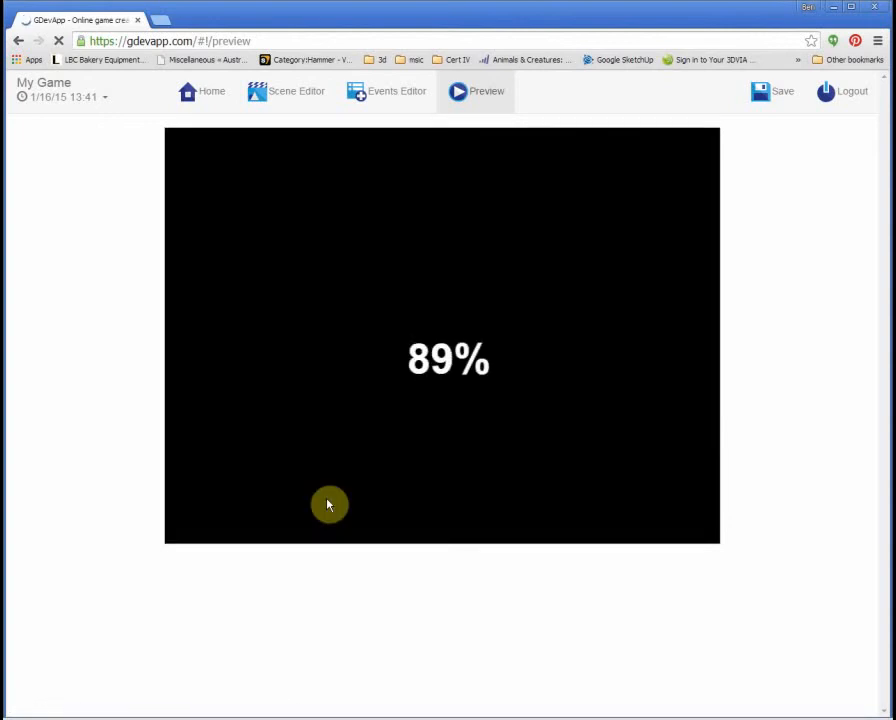
Step: Play through the platforms checking the camera tracks the hero, then go back to the home page
key("Right")
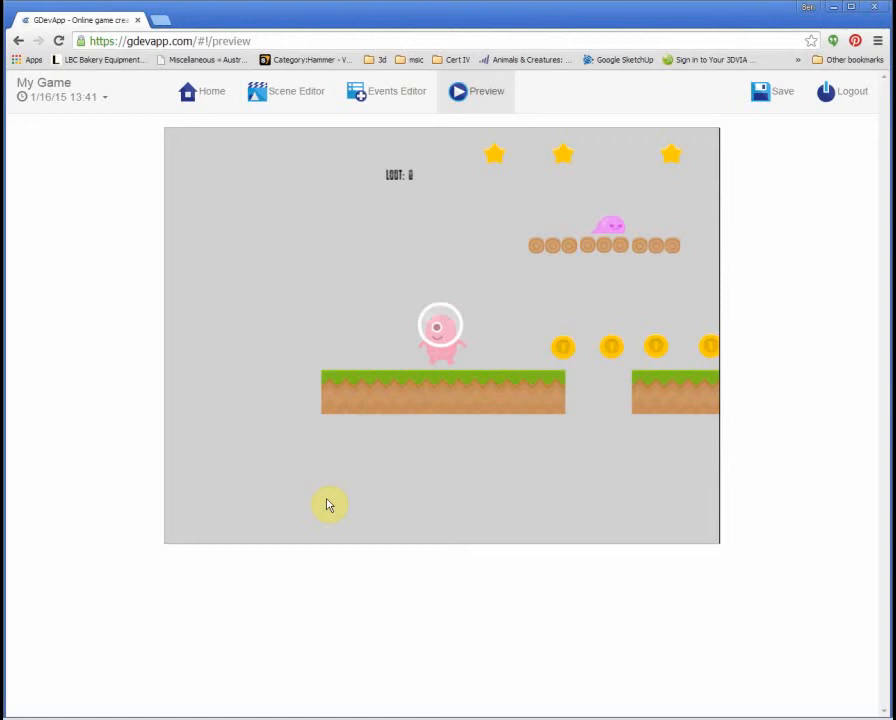
key("Right")
key("Up")
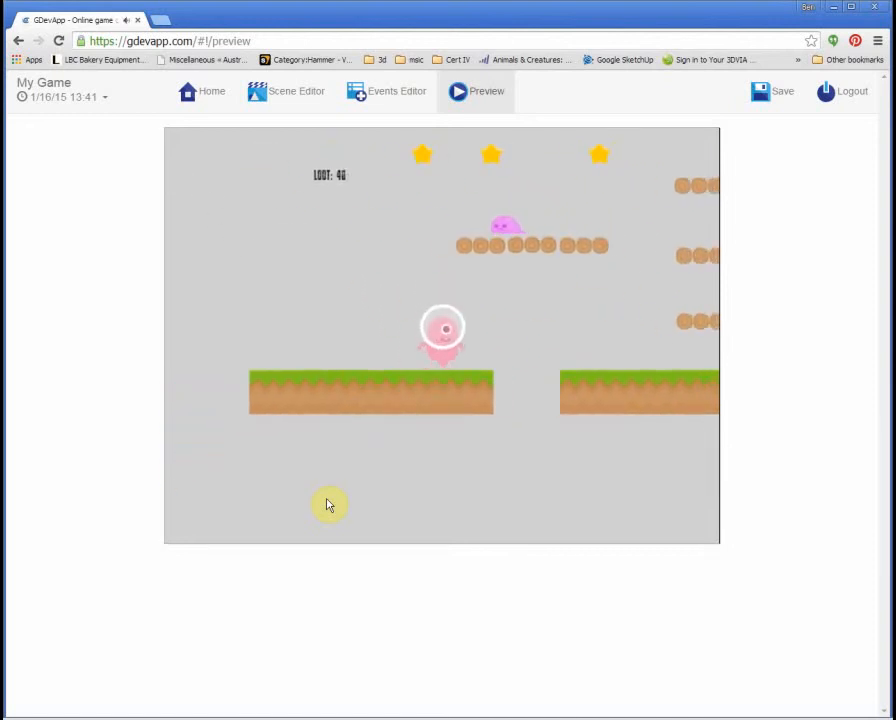
key("Right")
key("Right")
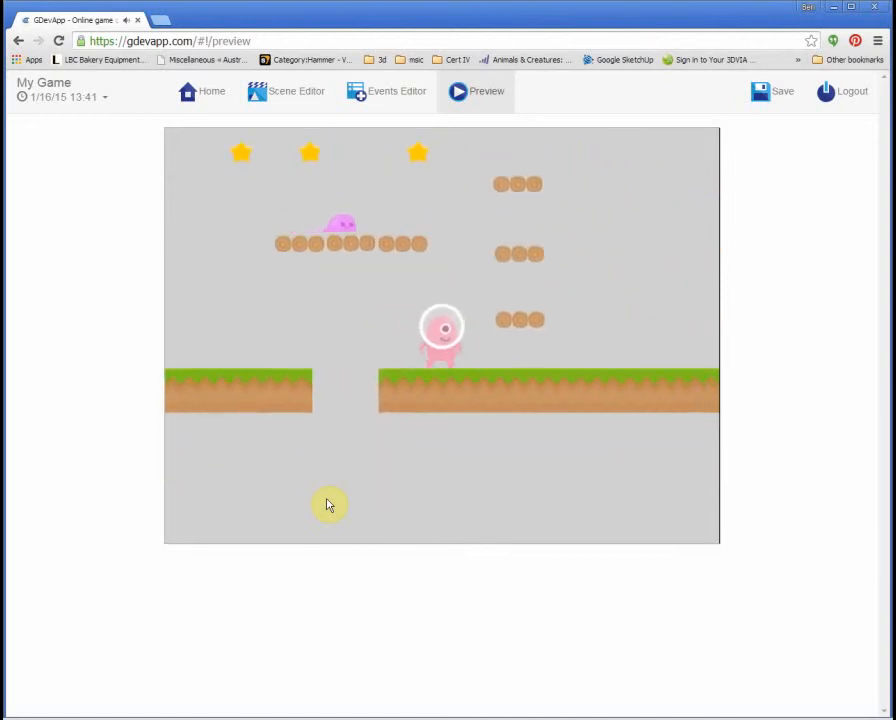
key("Right")
key("Up")
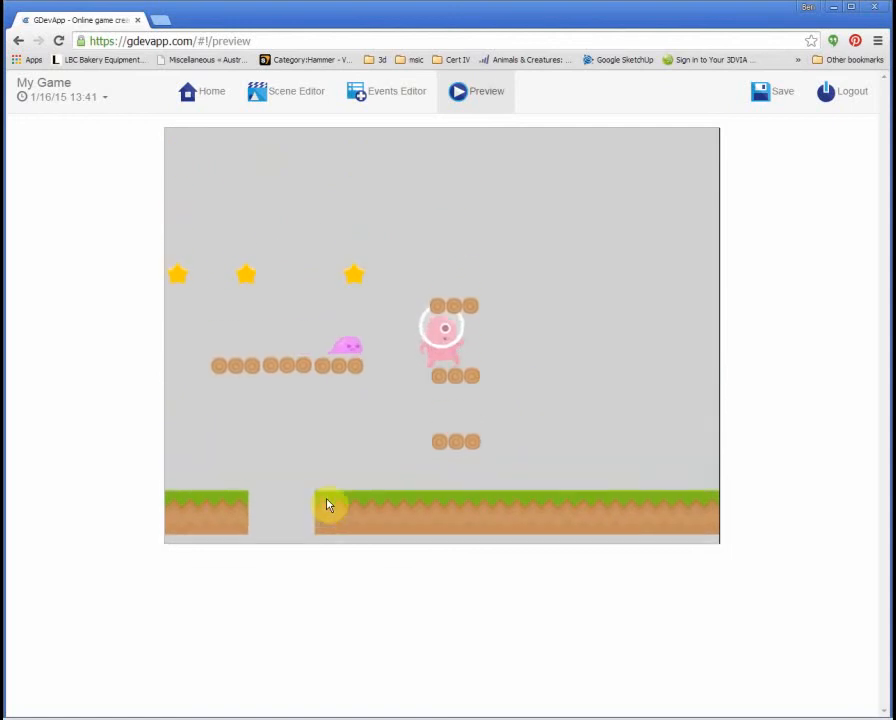
key("Left")
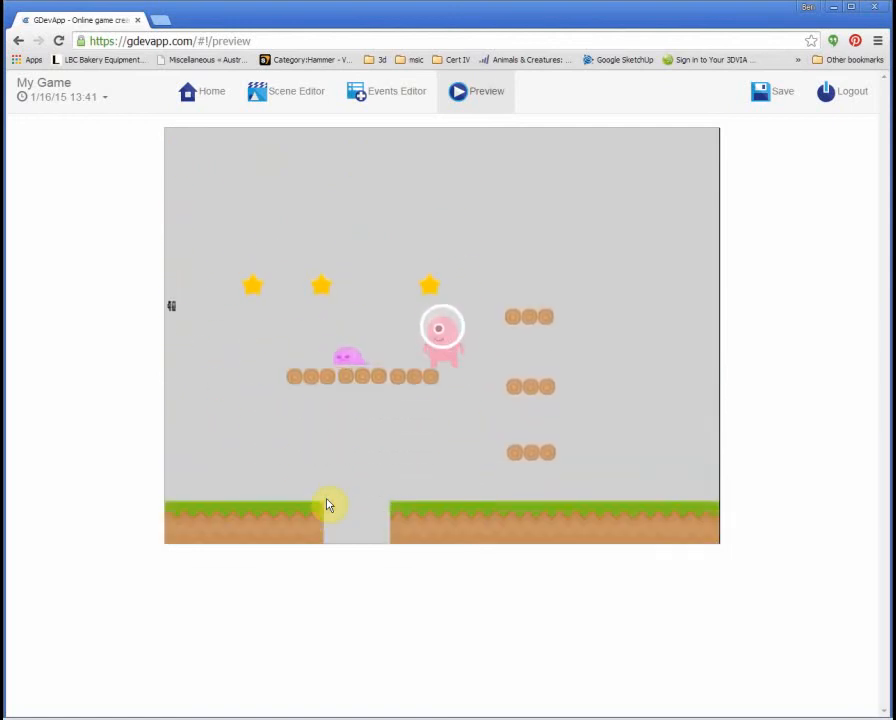
key("Left")
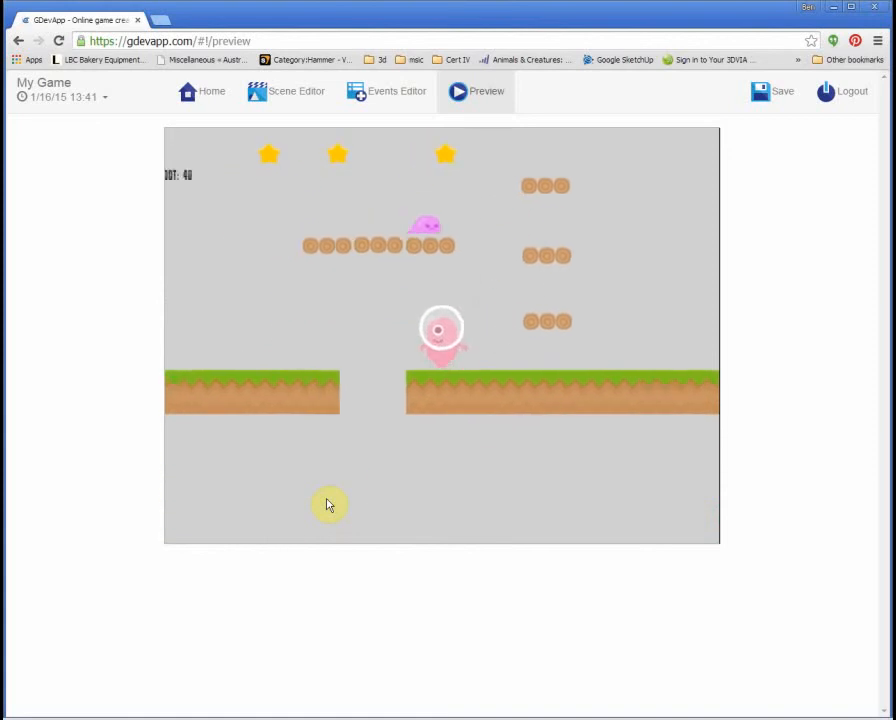
key("Left")
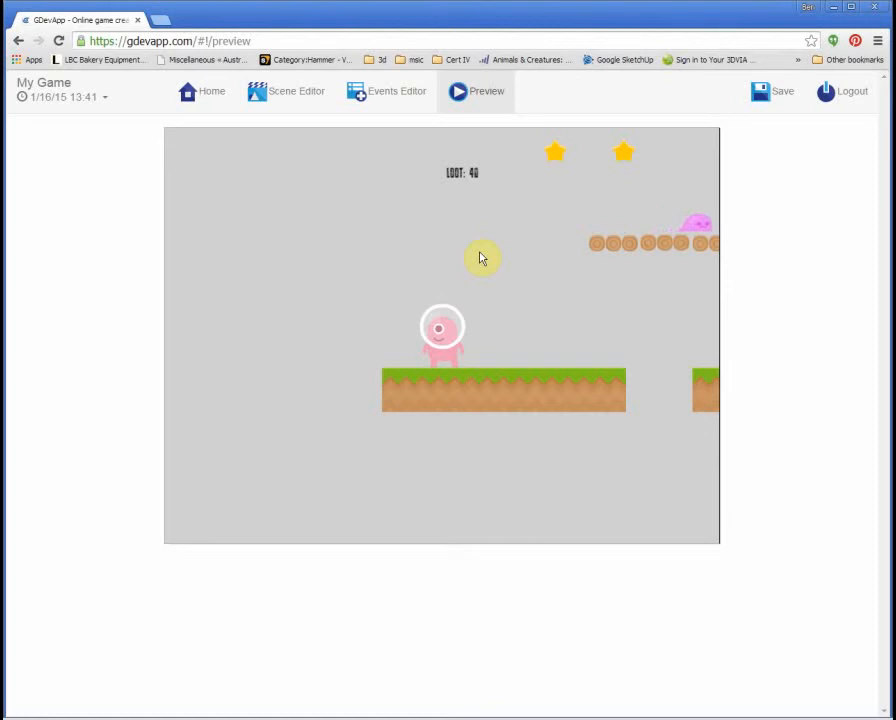
left_click(204, 91)
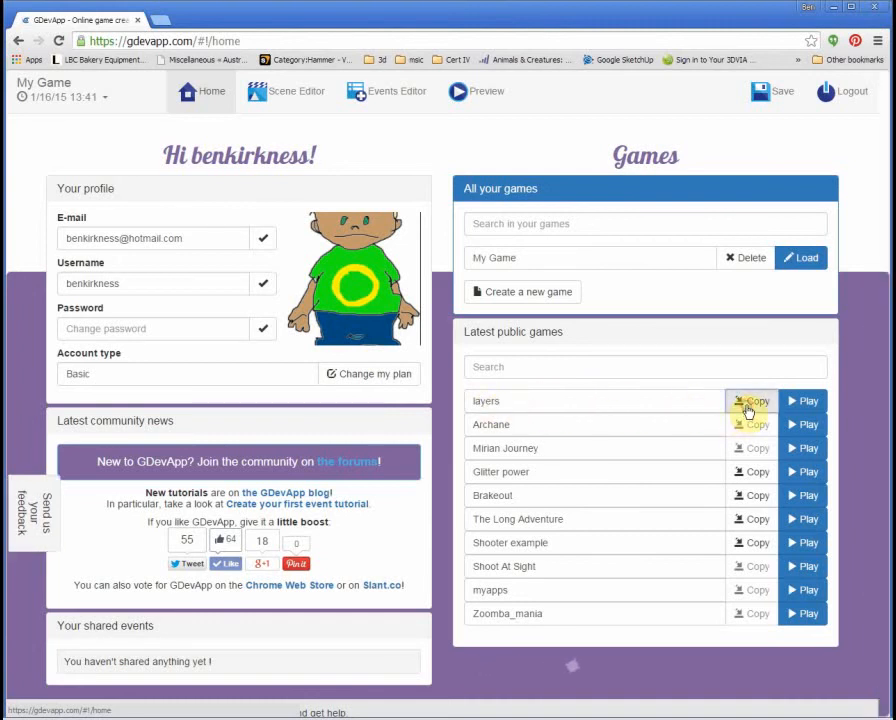
Step: Copy the public layers game as My Great Game, load it and open its Scene Editor
left_click(752, 401)
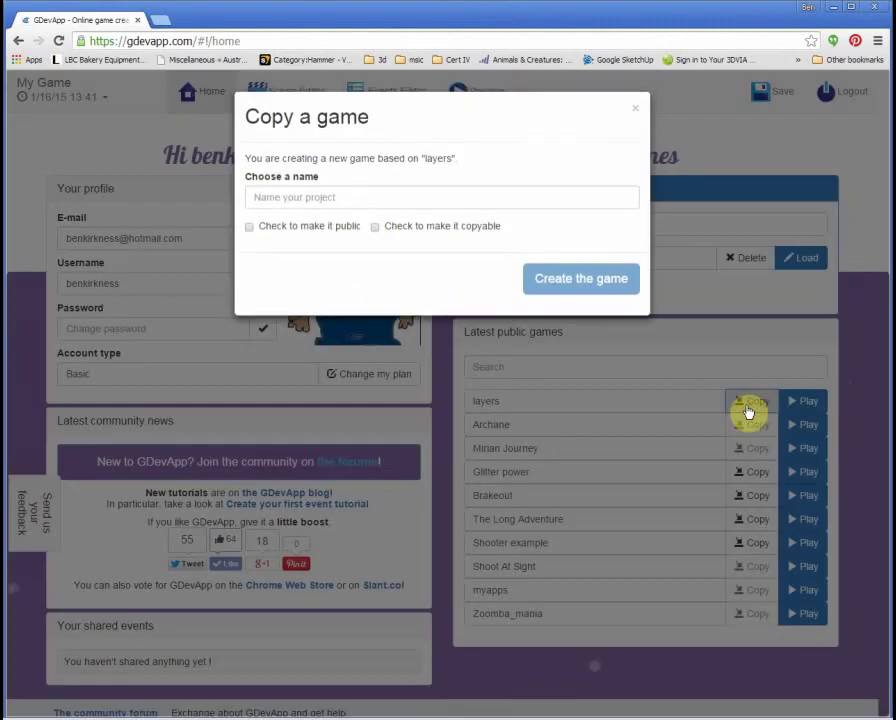
left_click(307, 198)
type("M")
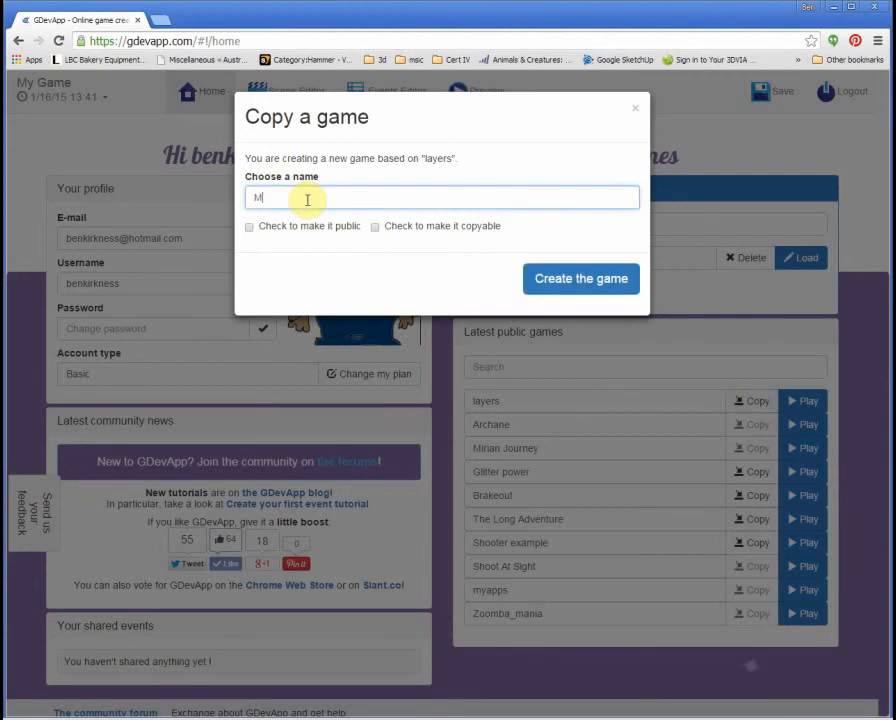
type("Great Game")
left_click(581, 278)
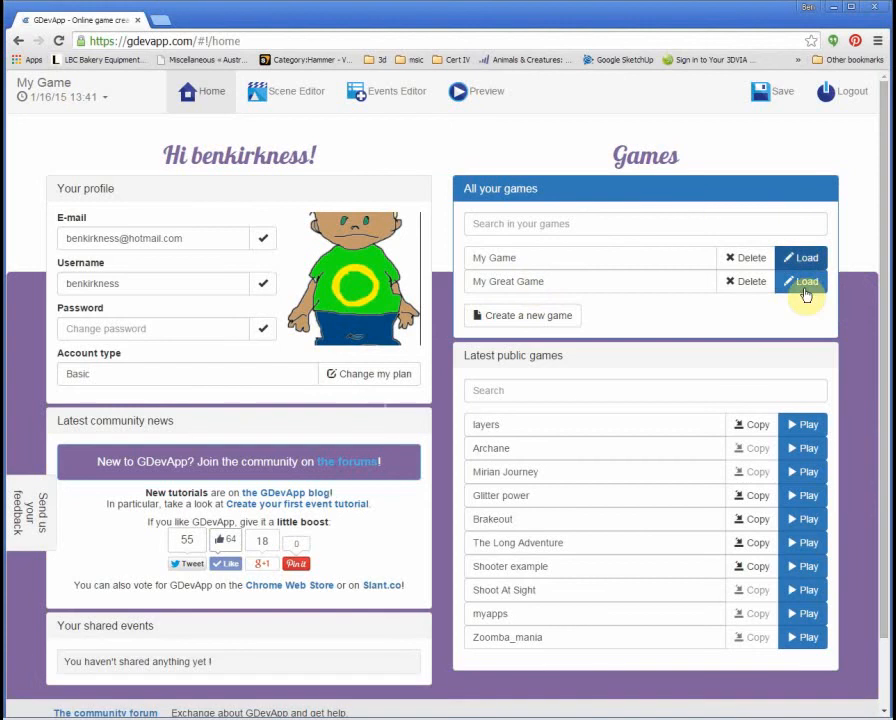
left_click(806, 288)
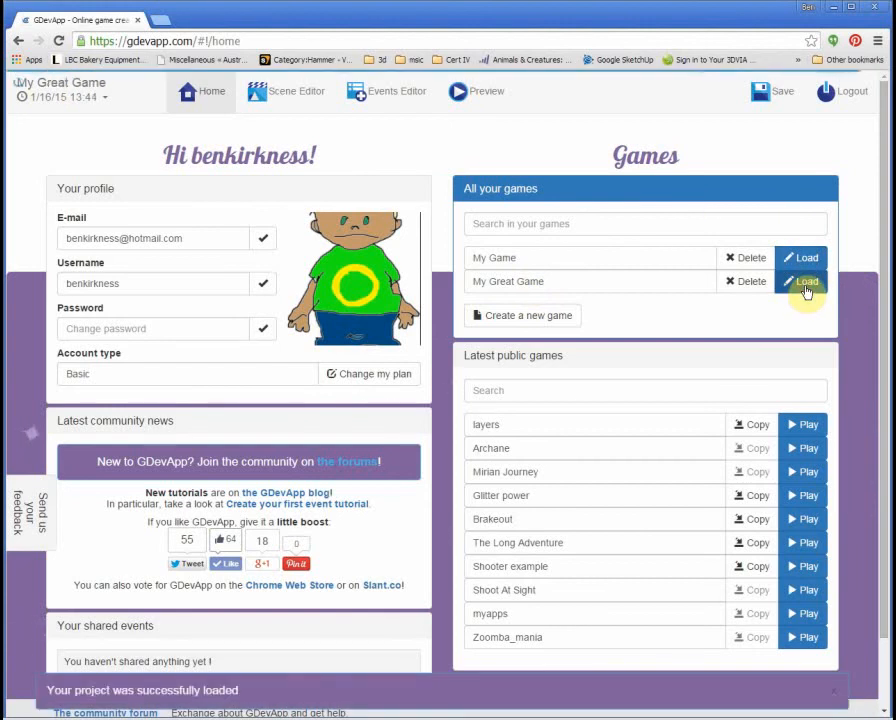
left_click(284, 91)
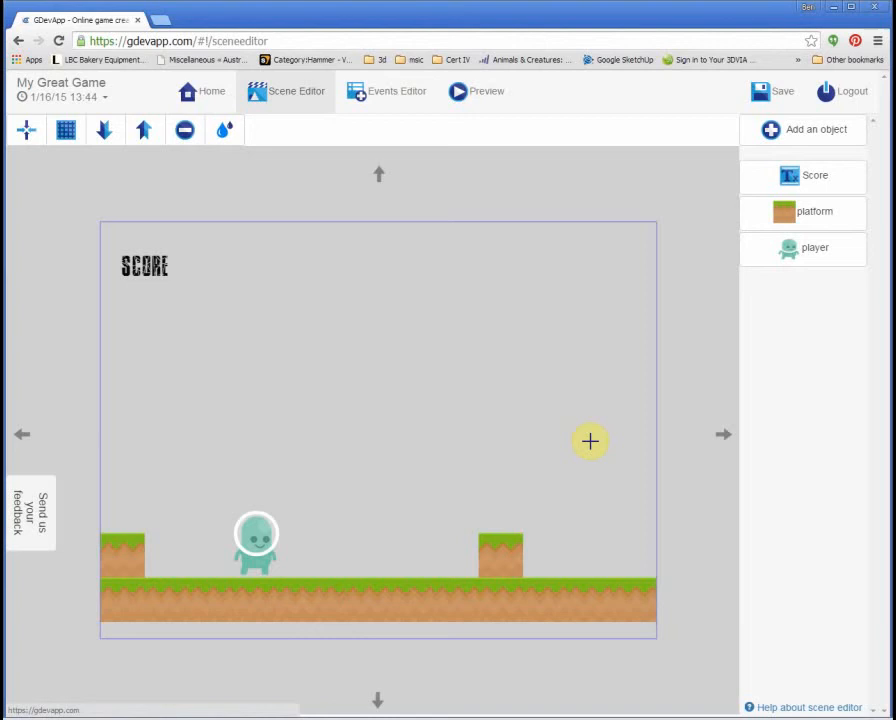
Step: Preview My Great Game and walk the player left and right along the ground
left_click(472, 93)
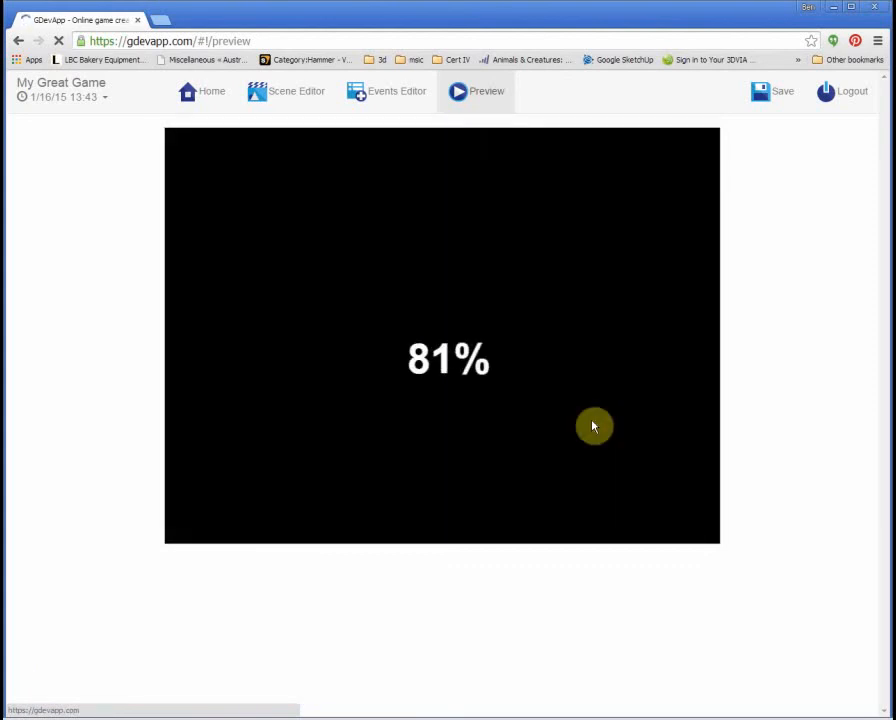
key("Right")
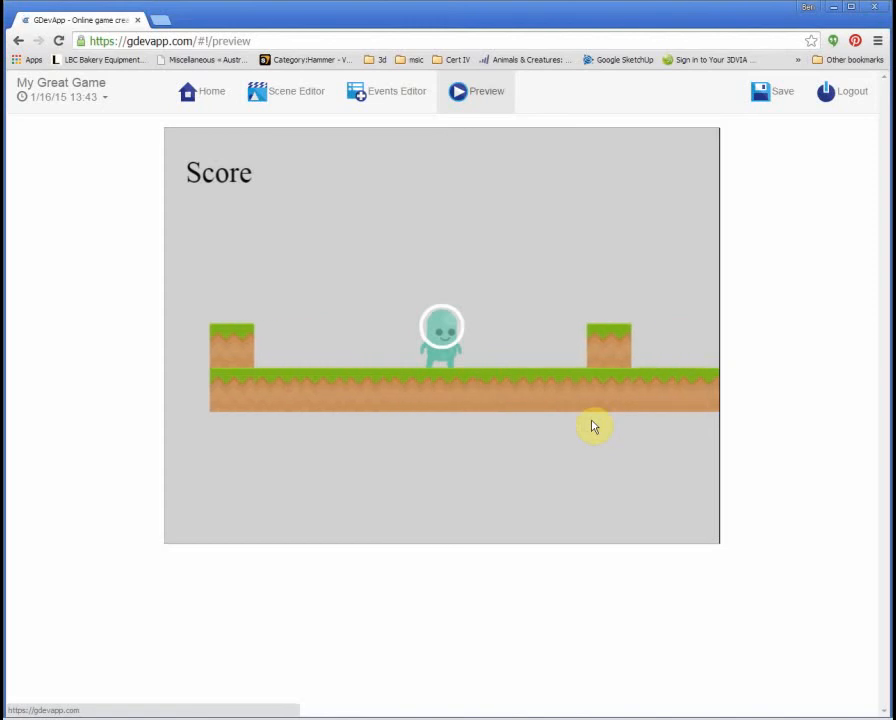
key("Left")
key("Right")
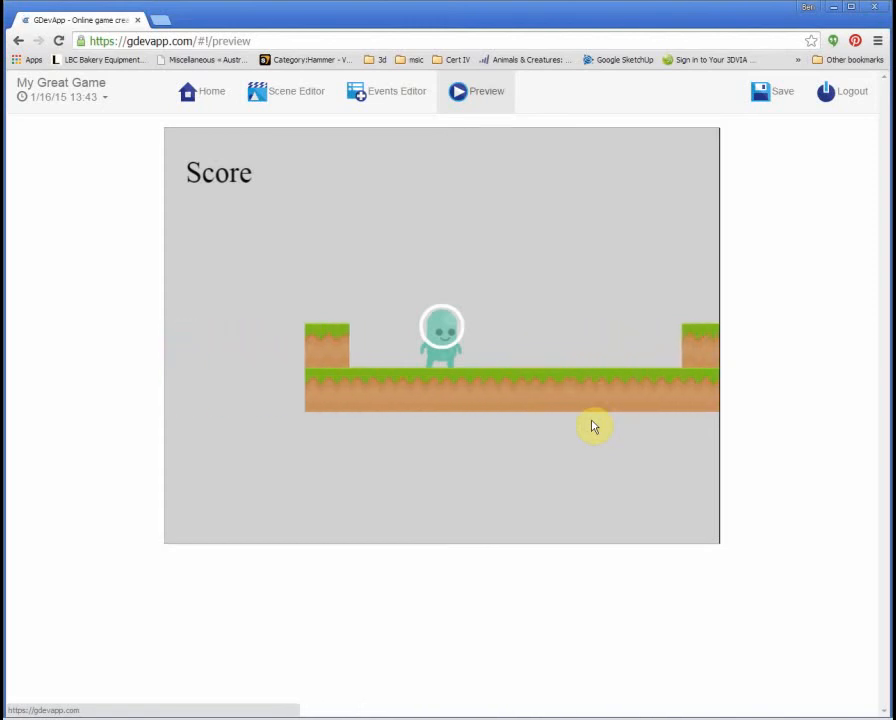
key("Left")
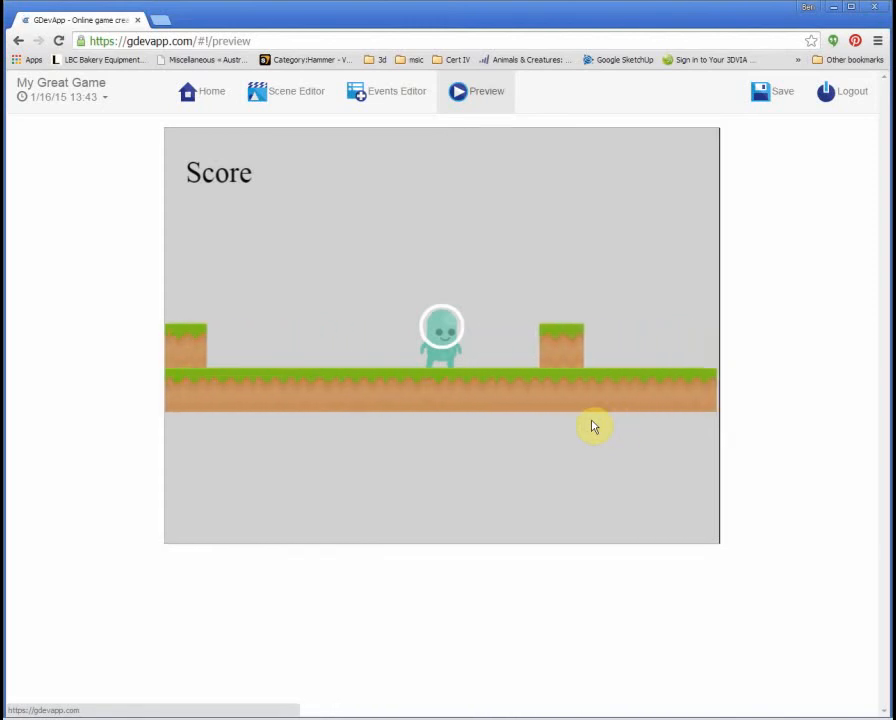
key("Right")
key("Right")
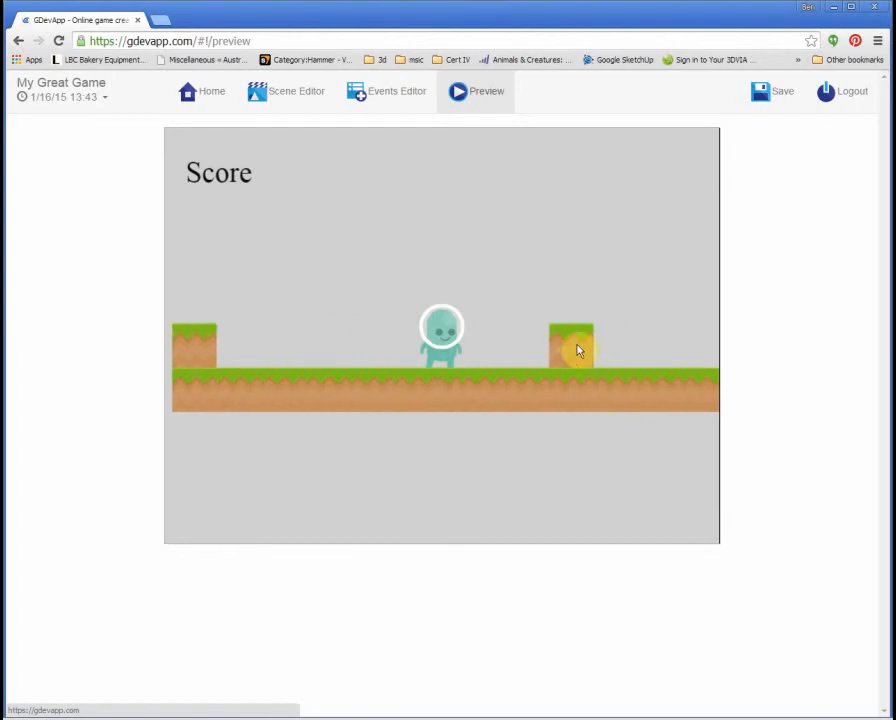
Step: Delete three ground tiles and the player from the scene, then switch to the Events Editor
left_click(285, 91)
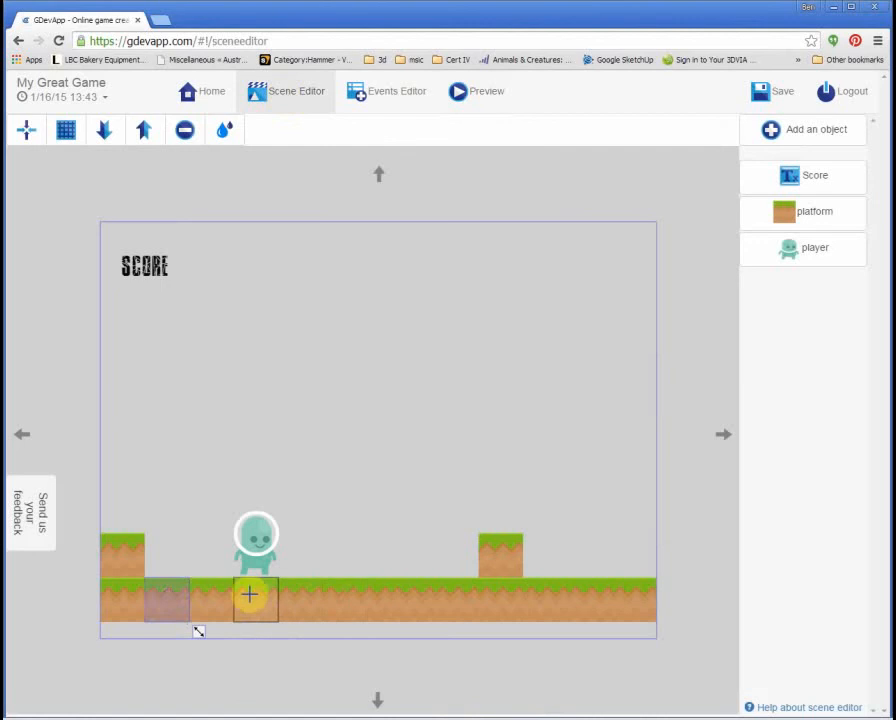
left_click(344, 600)
left_click(184, 129)
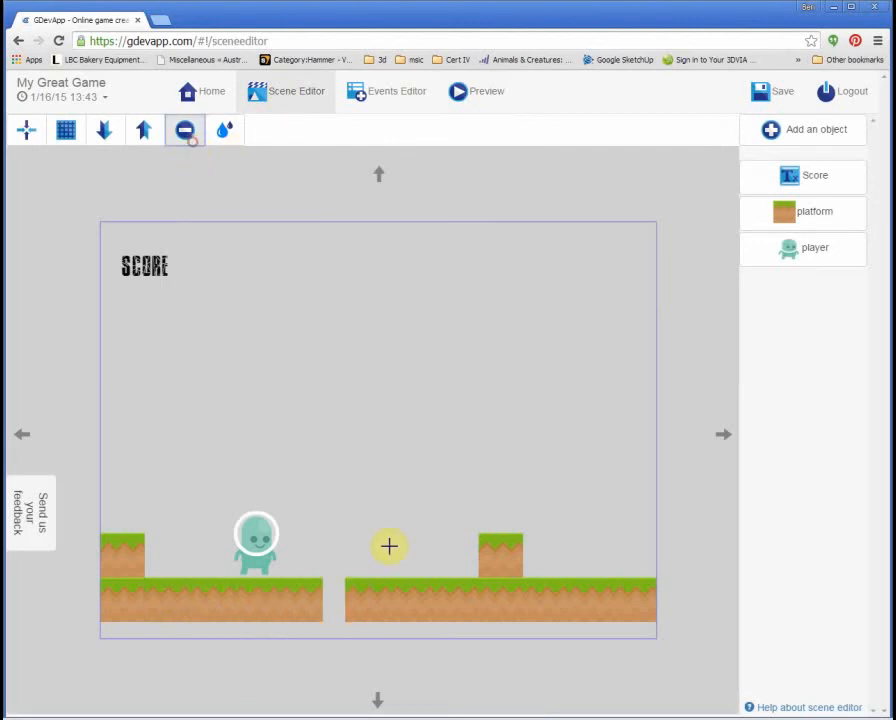
left_click(358, 594)
left_click(184, 129)
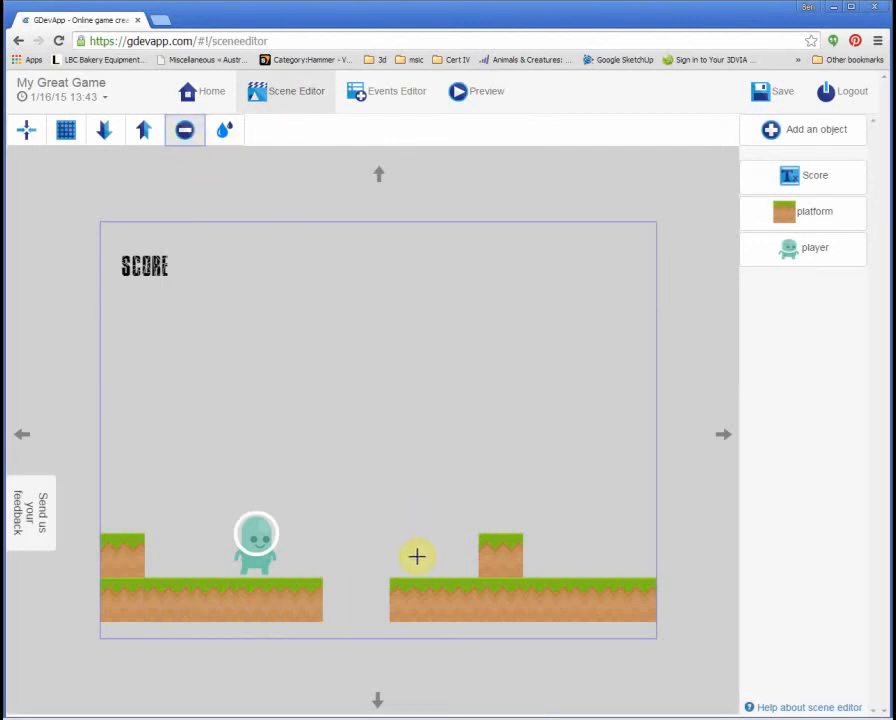
left_click(411, 596)
left_click(184, 129)
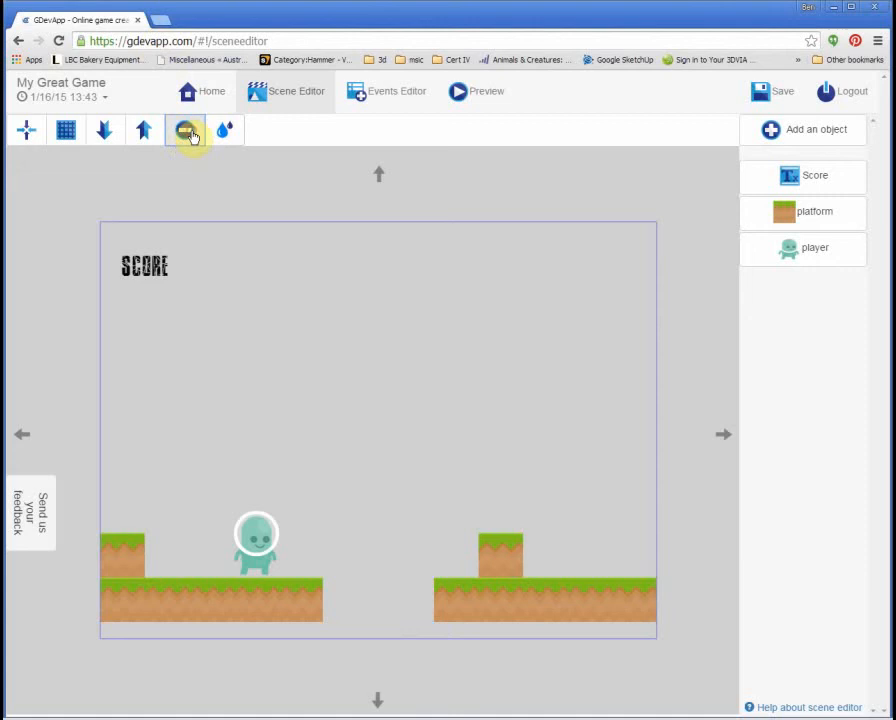
left_click(250, 543)
left_click(184, 129)
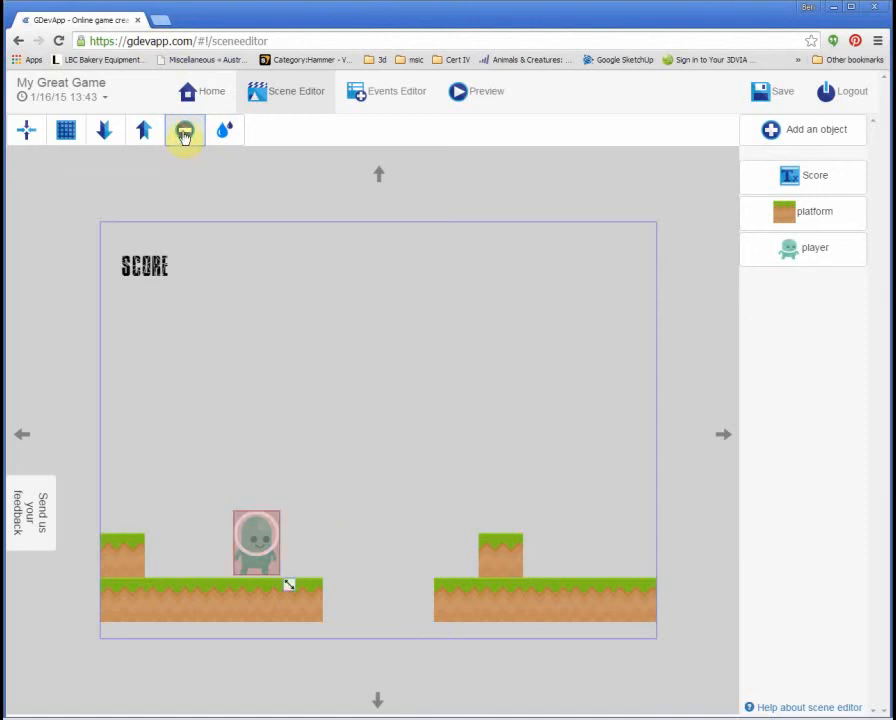
left_click(387, 95)
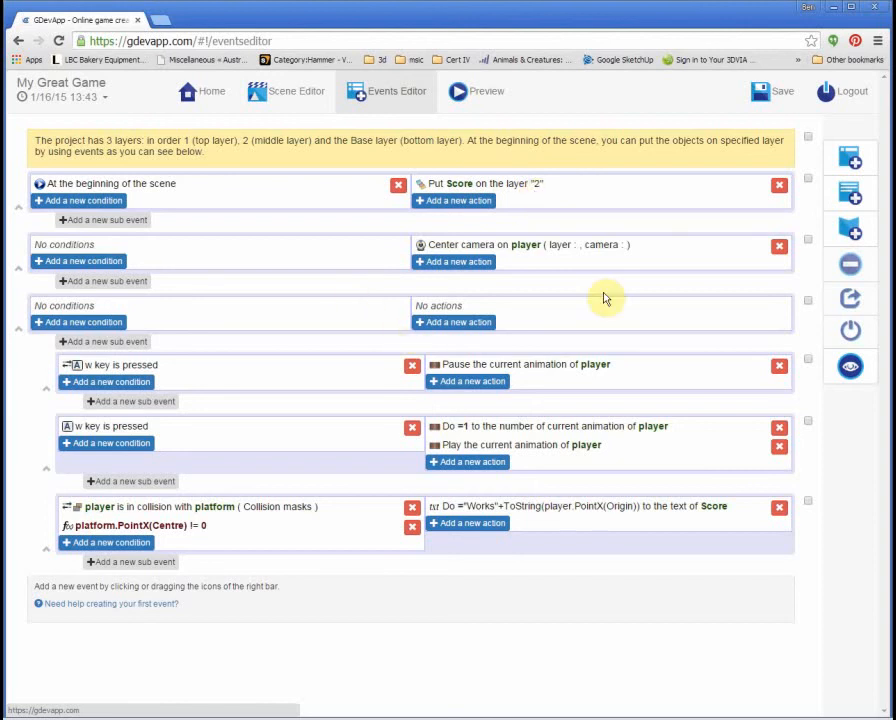
Step: Delete the camera-centering, third, fourth and collision events, then return to the scene editor
left_click(810, 246)
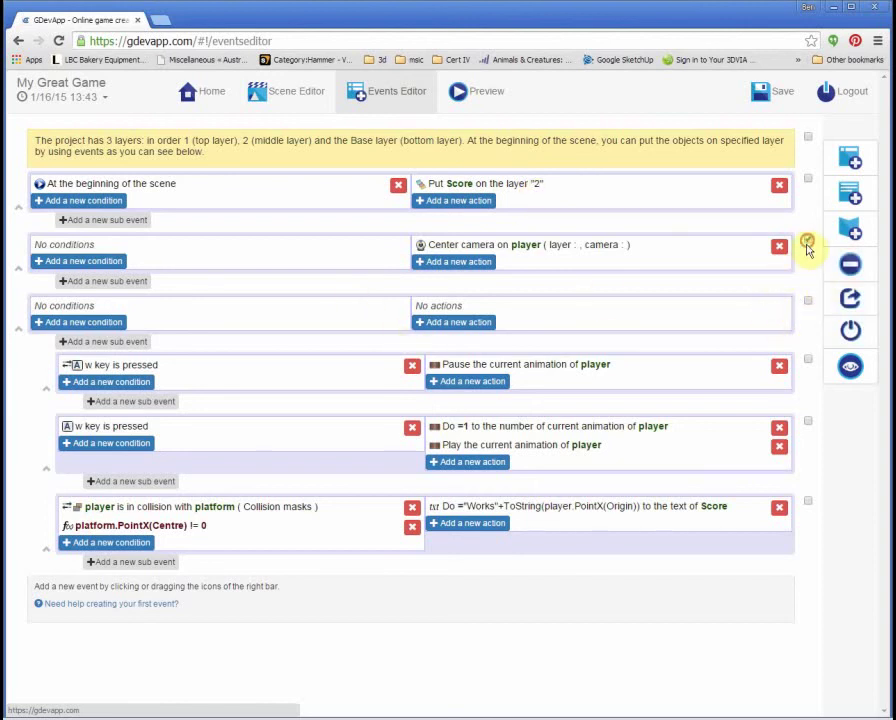
left_click(810, 302)
left_click(809, 362)
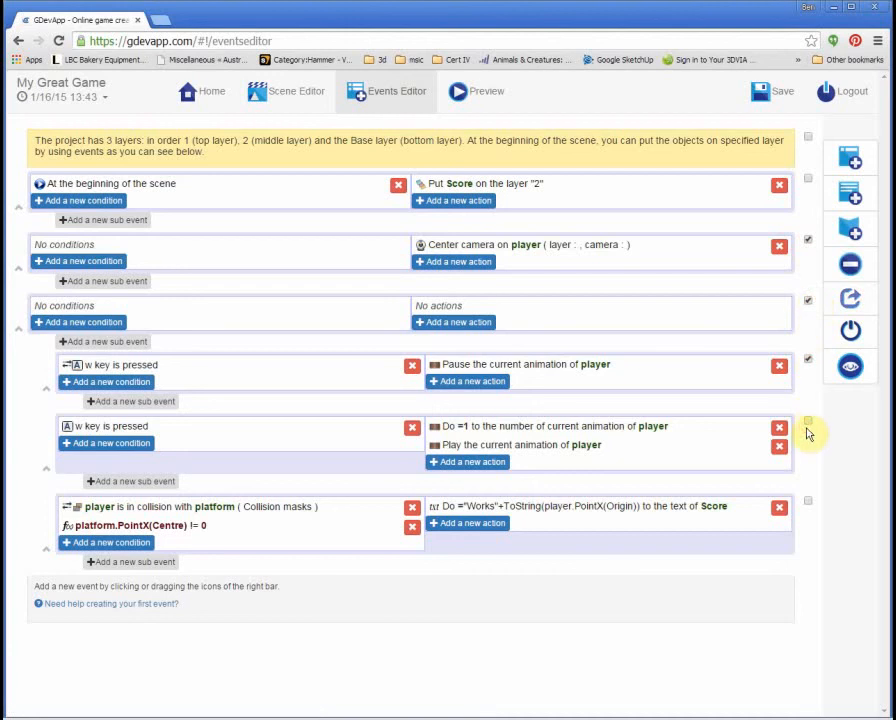
left_click(809, 502)
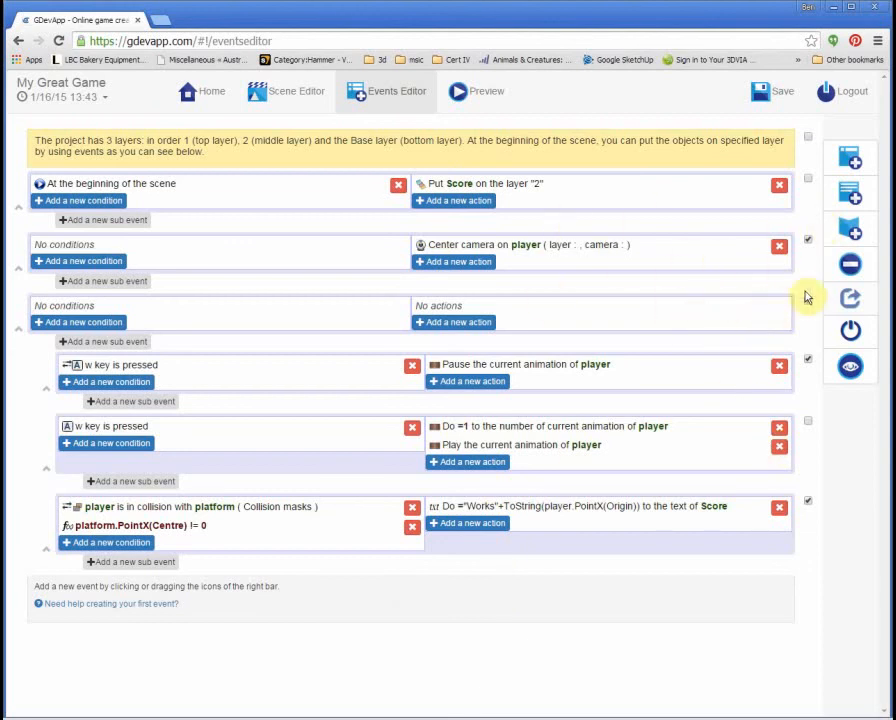
left_click(852, 266)
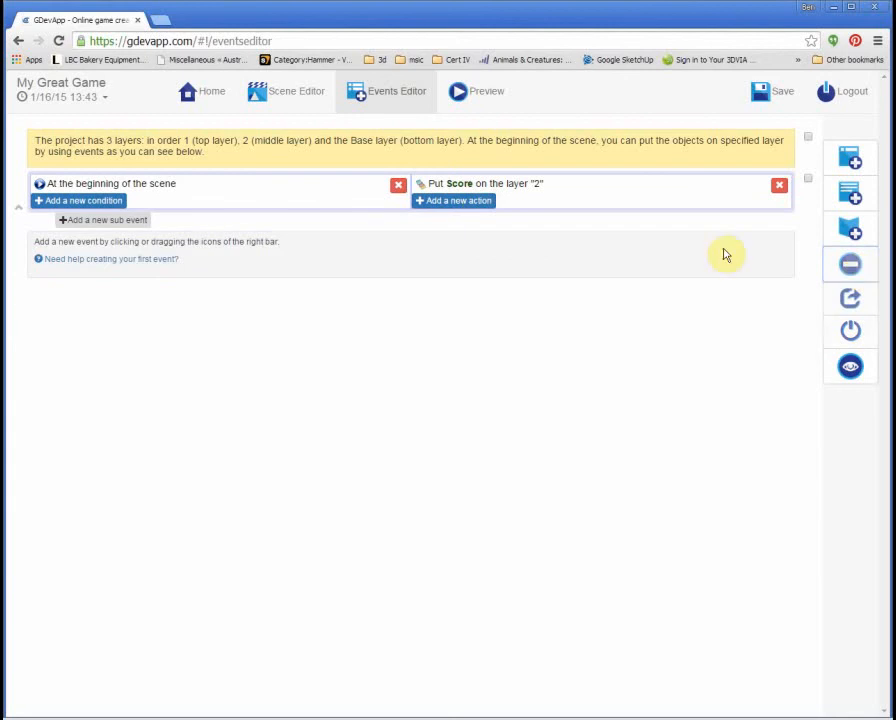
left_click(285, 91)
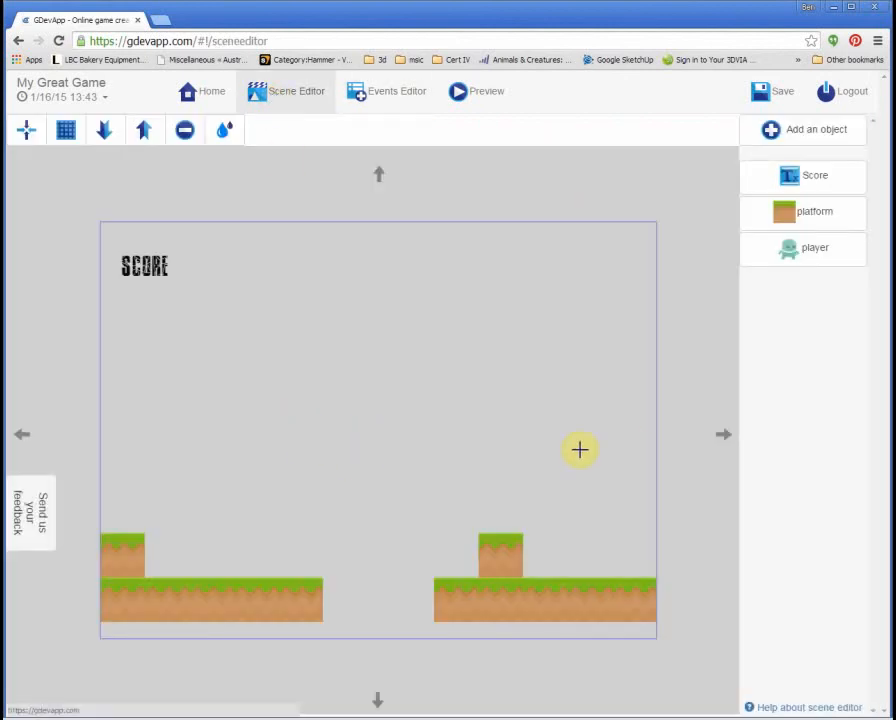
Step: Review the Score object's settings and confirm them unchanged
left_click(813, 180)
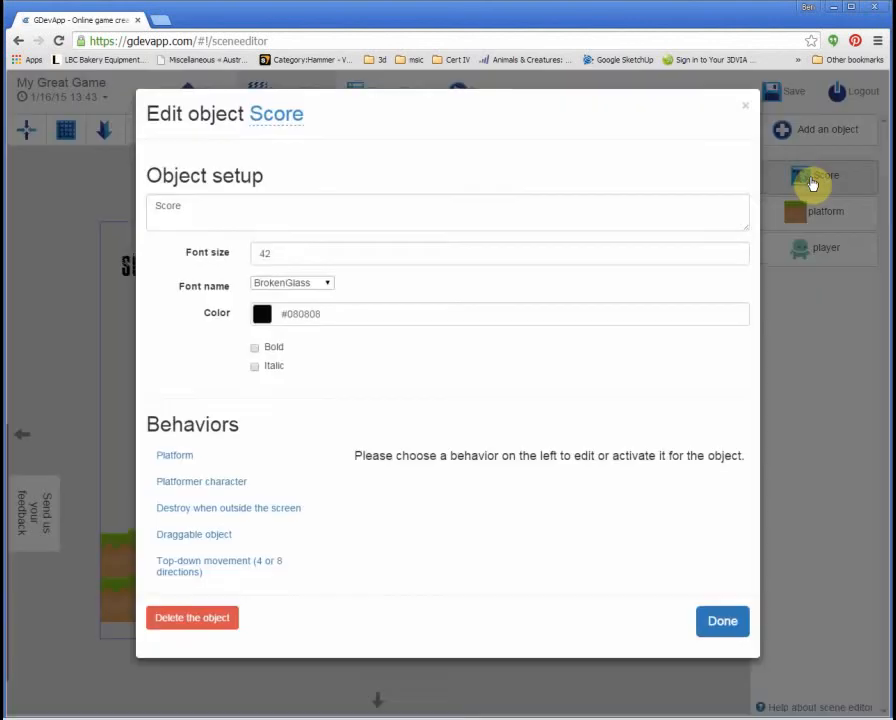
left_click(716, 622)
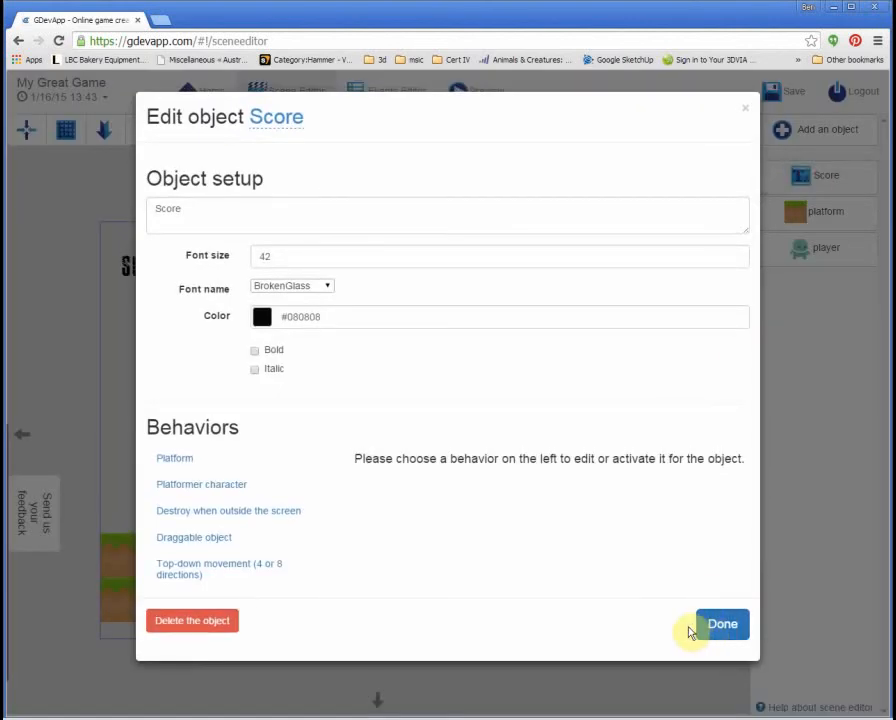
left_click(745, 108)
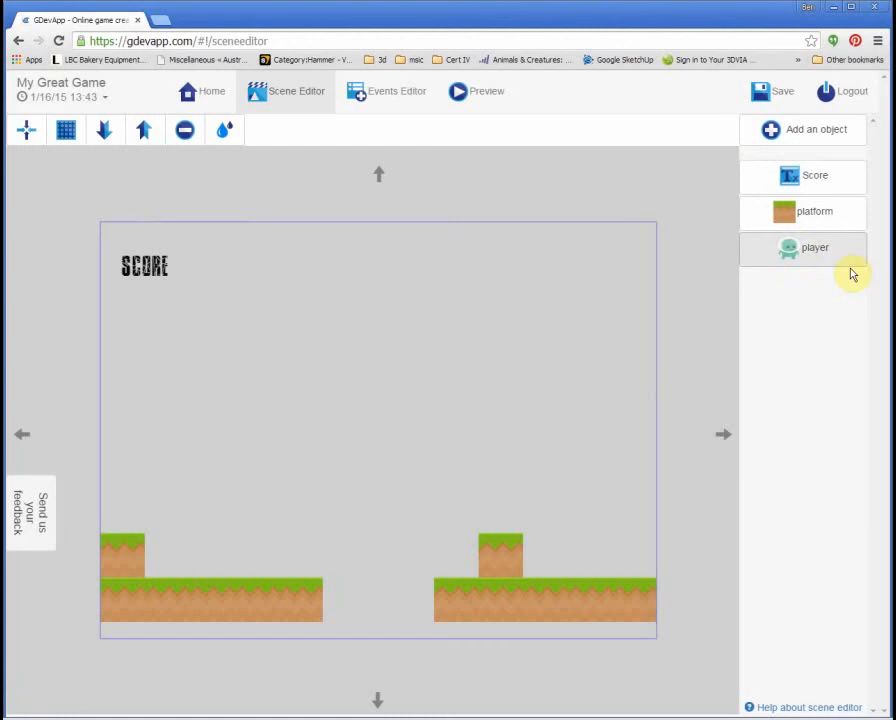
Step: Delete the small raised block and the selected ground tile from the level
left_click(474, 558)
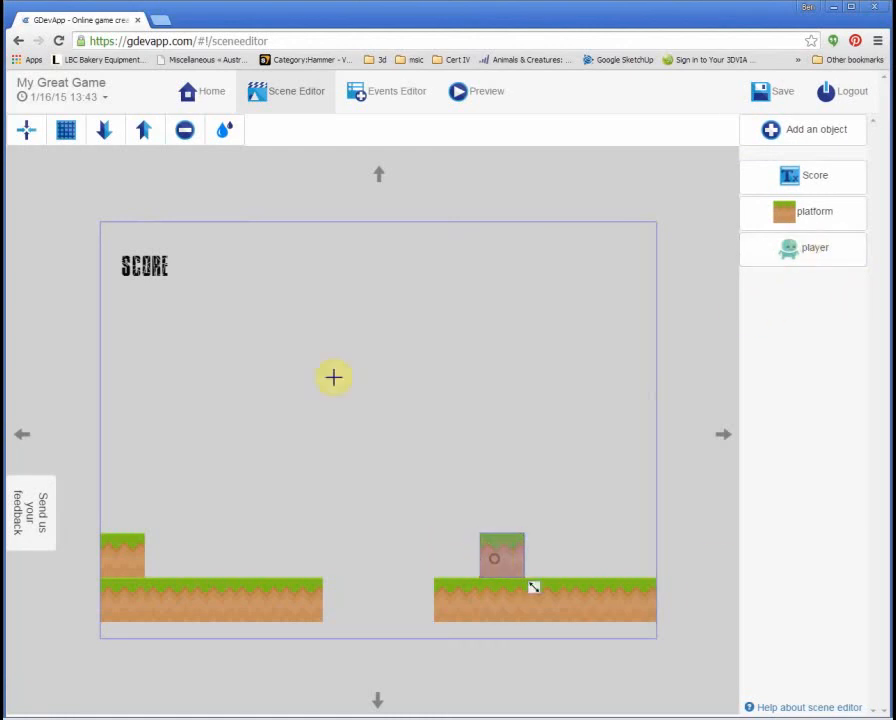
left_click(184, 130)
left_click(482, 604)
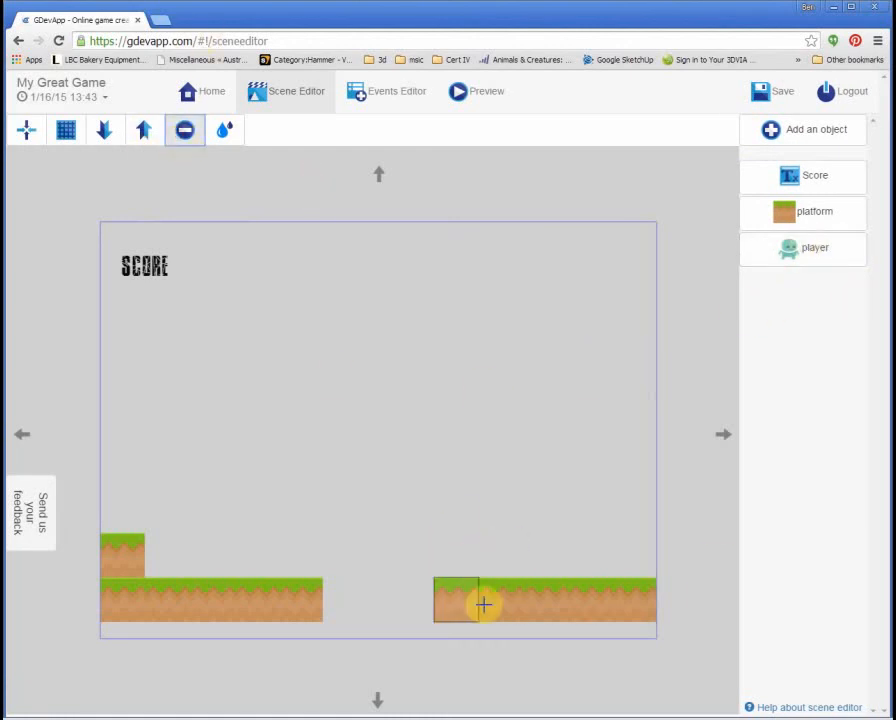
left_click(186, 132)
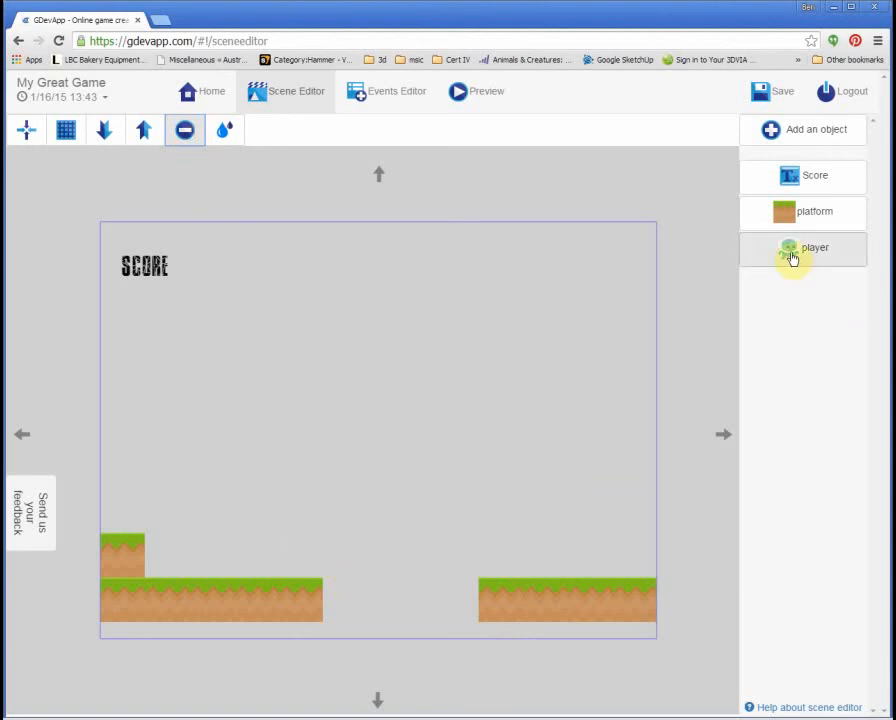
Step: Delete the platform and player objects so only Score remains, then save My Great Game
double_click(807, 212)
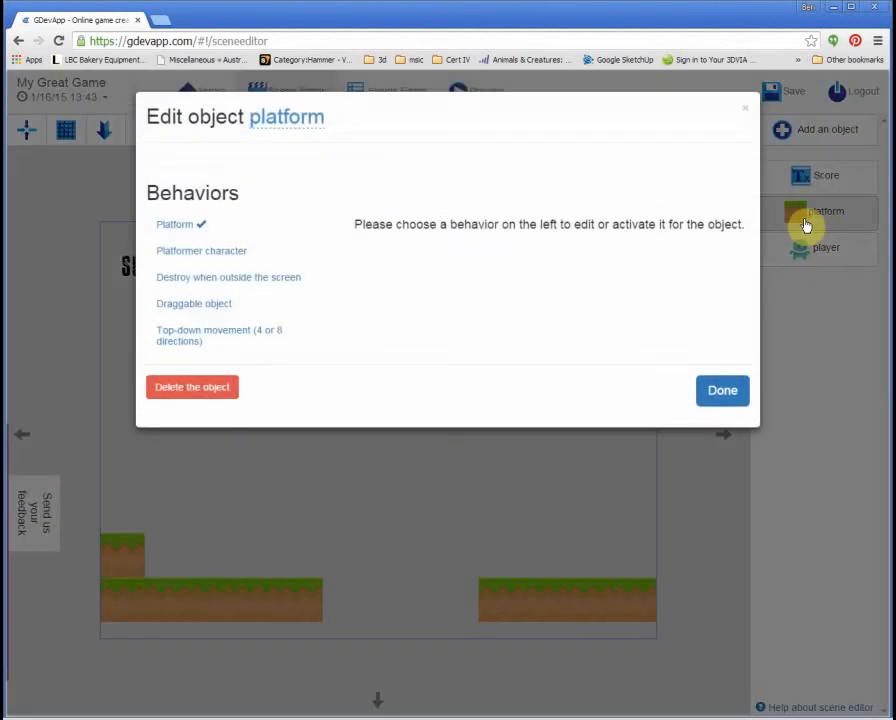
left_click(192, 387)
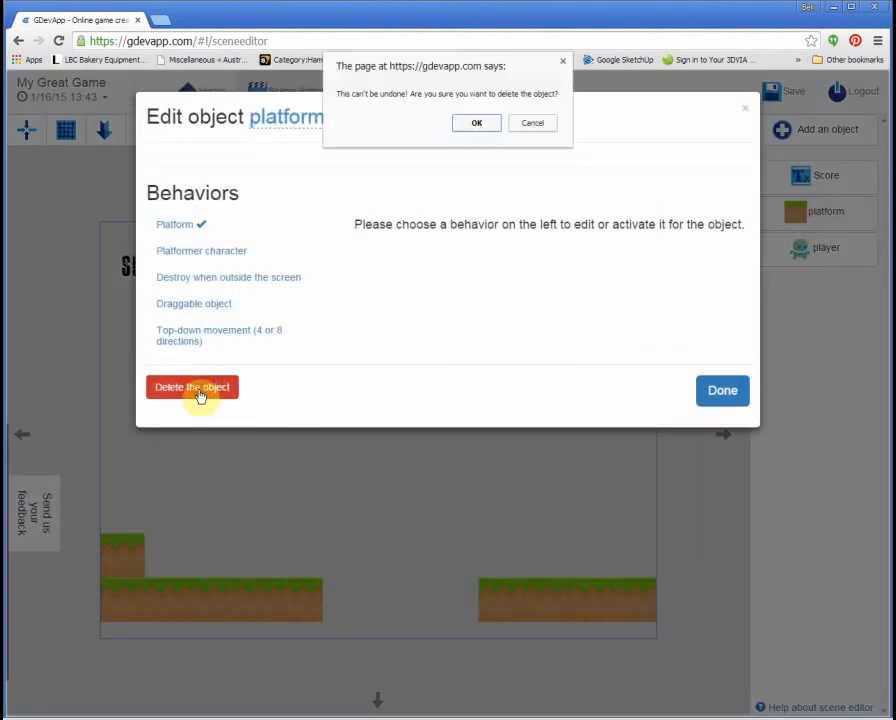
left_click(477, 123)
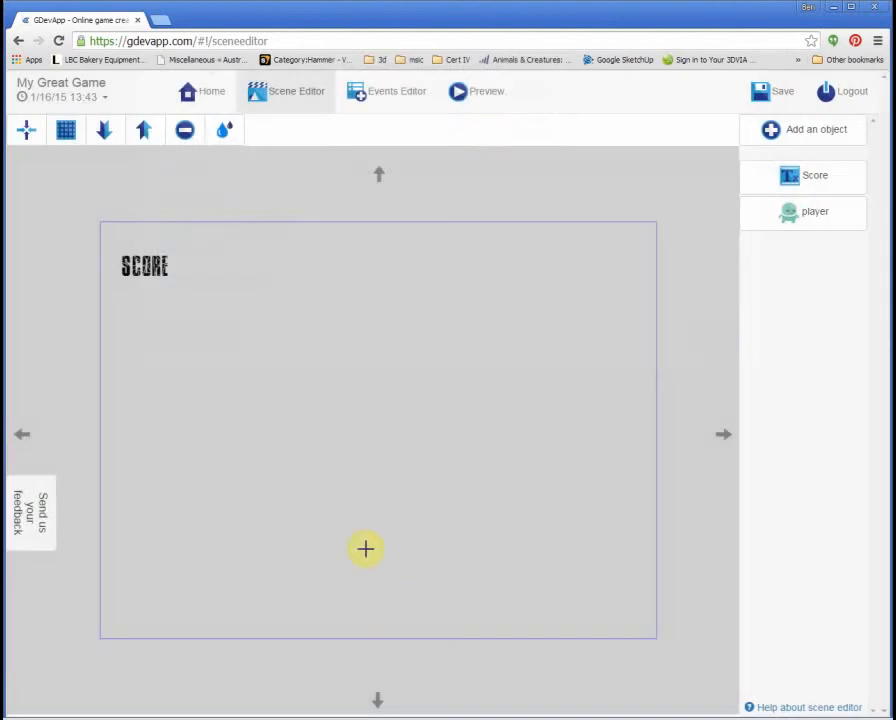
double_click(815, 211)
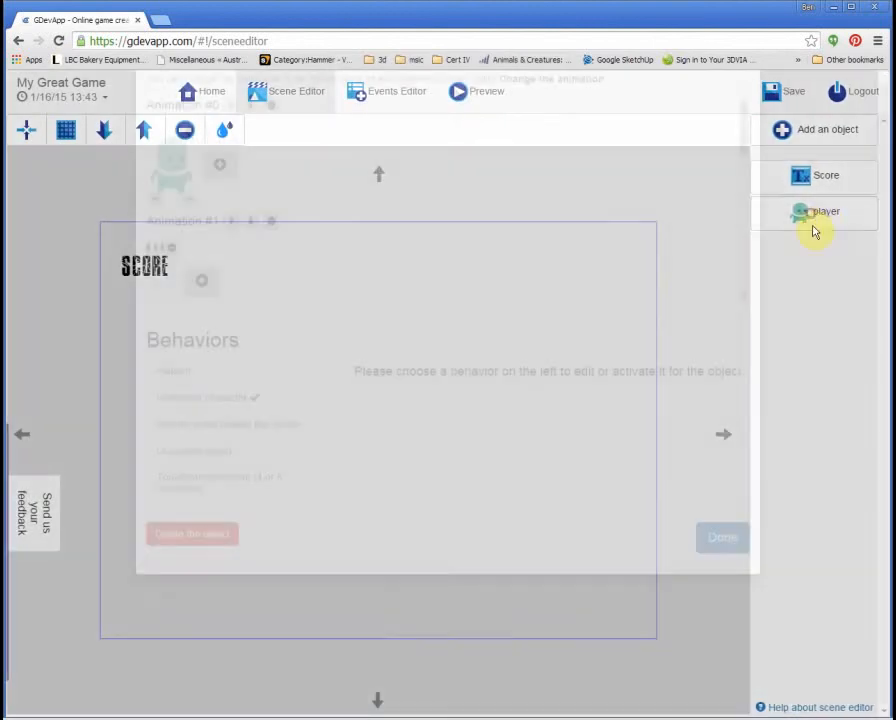
left_click(192, 657)
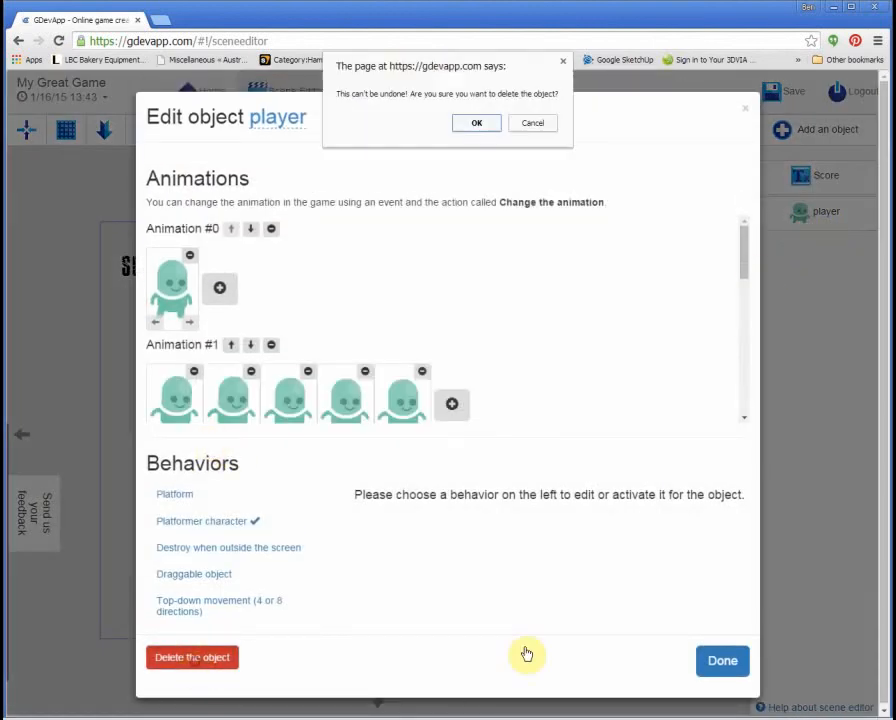
left_click(477, 123)
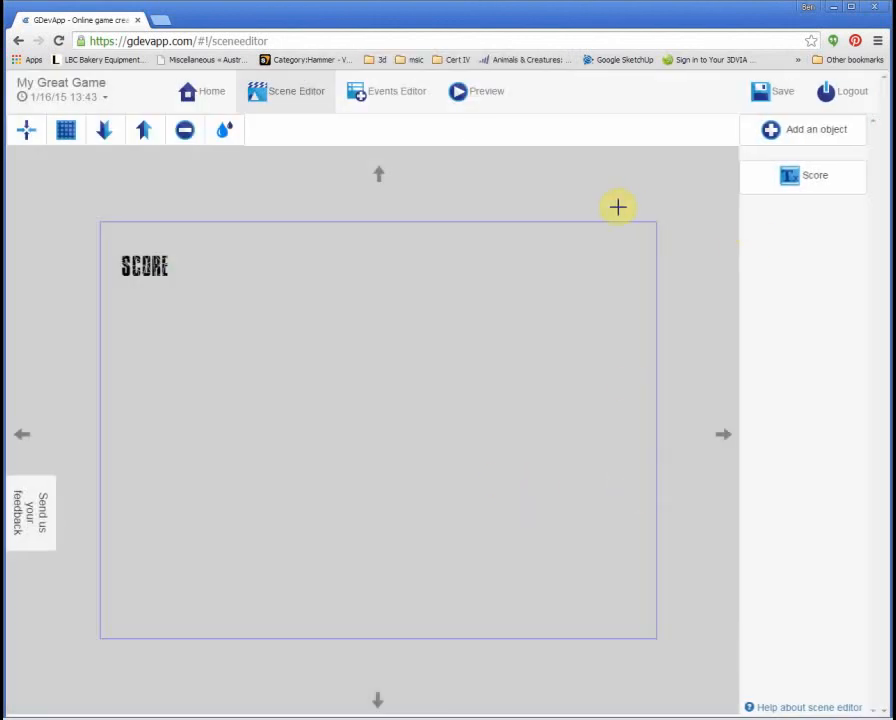
left_click(775, 91)
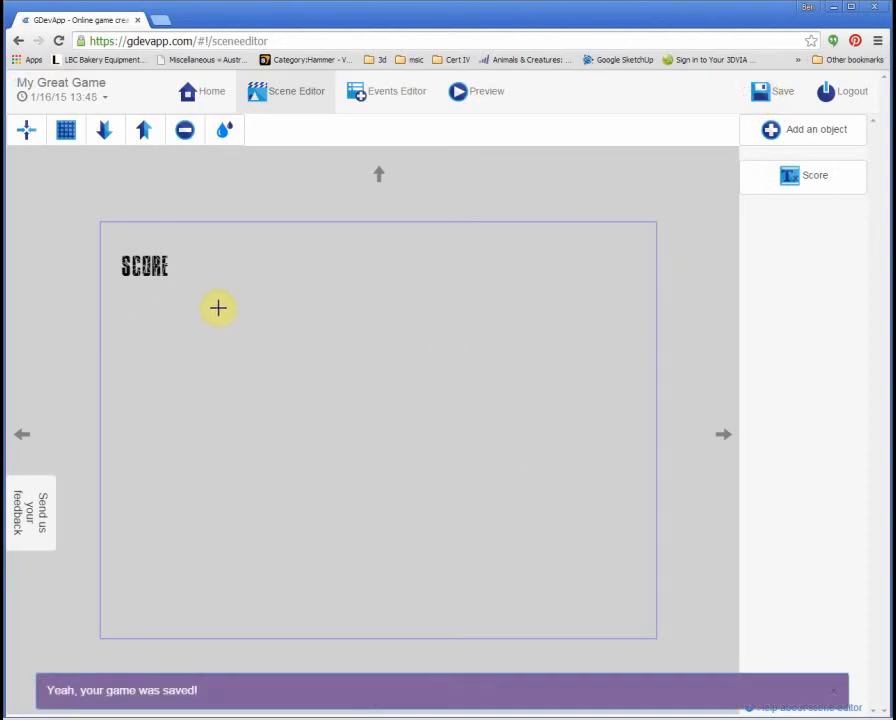
Step: Return to the home page and load My Game from the game list
left_click(200, 91)
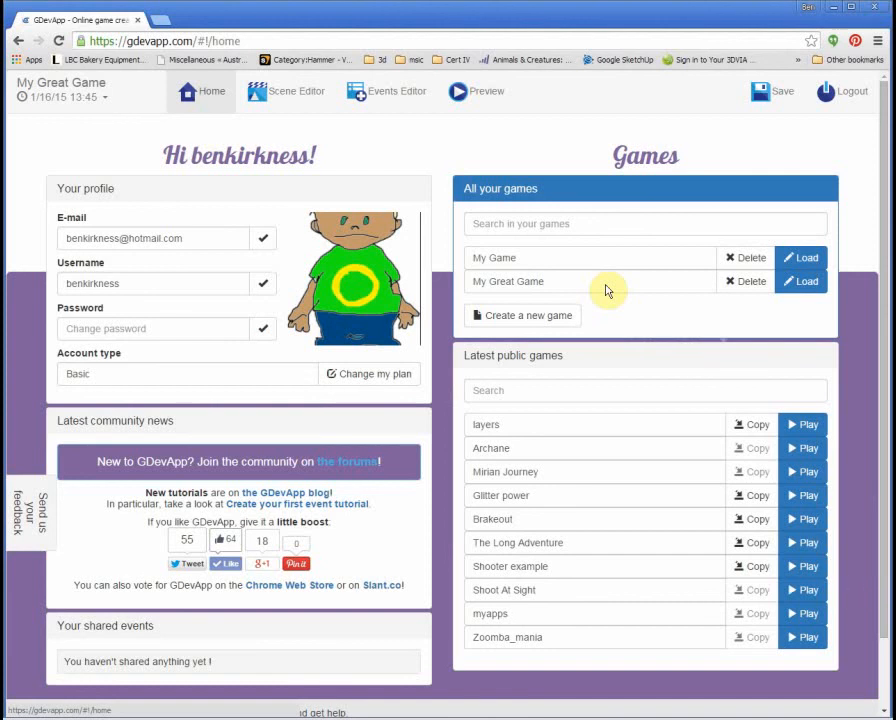
left_click(801, 258)
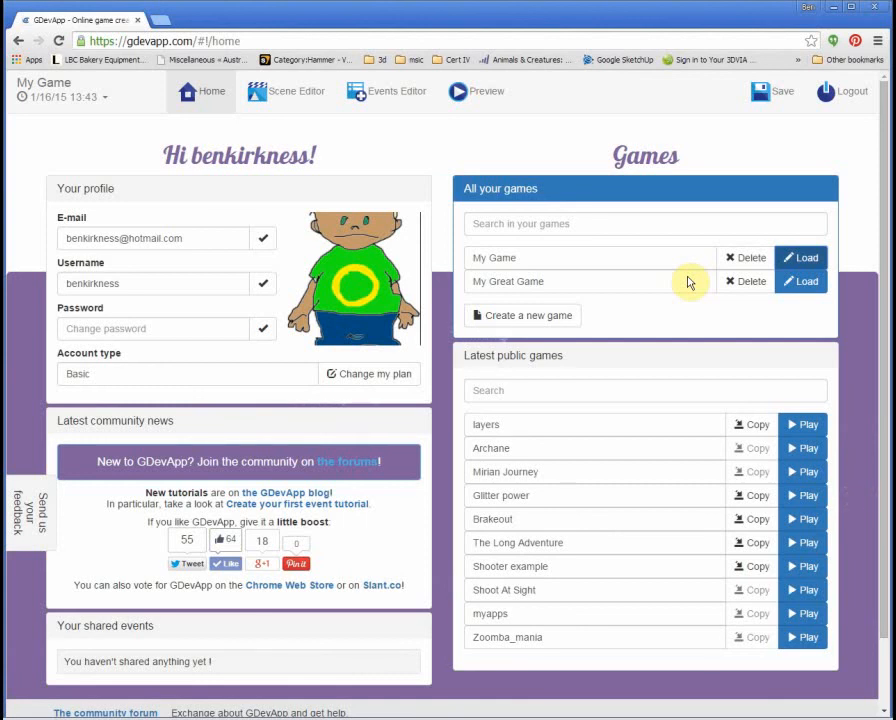
left_click(284, 91)
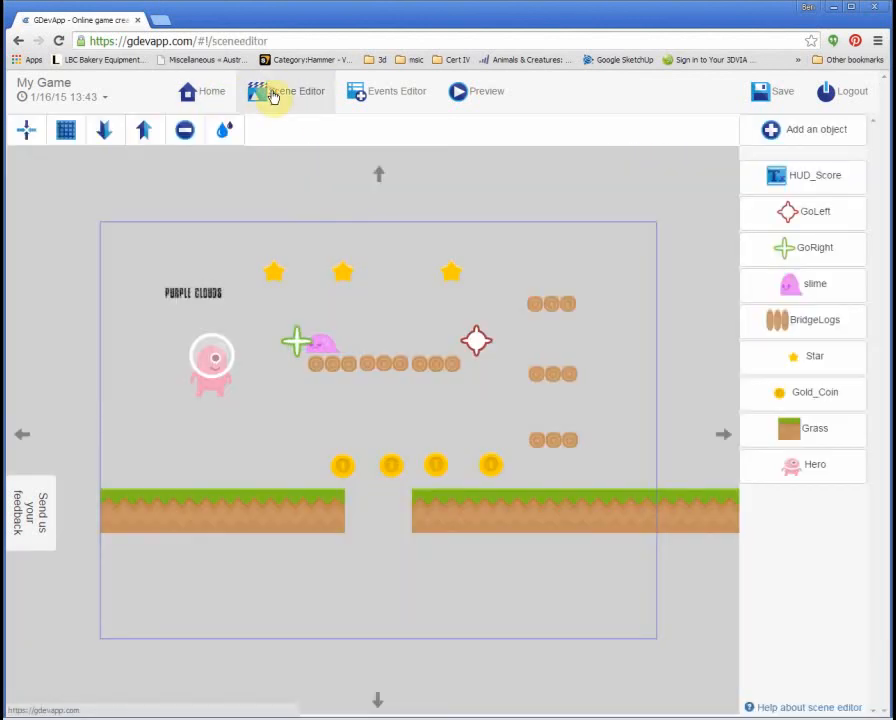
left_click(66, 130)
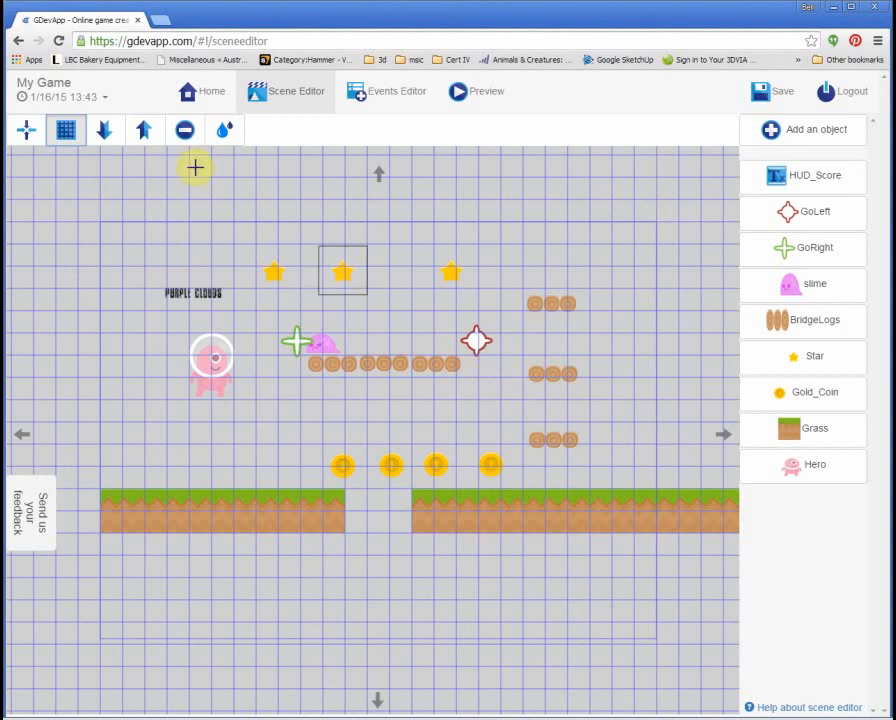
left_click(205, 92)
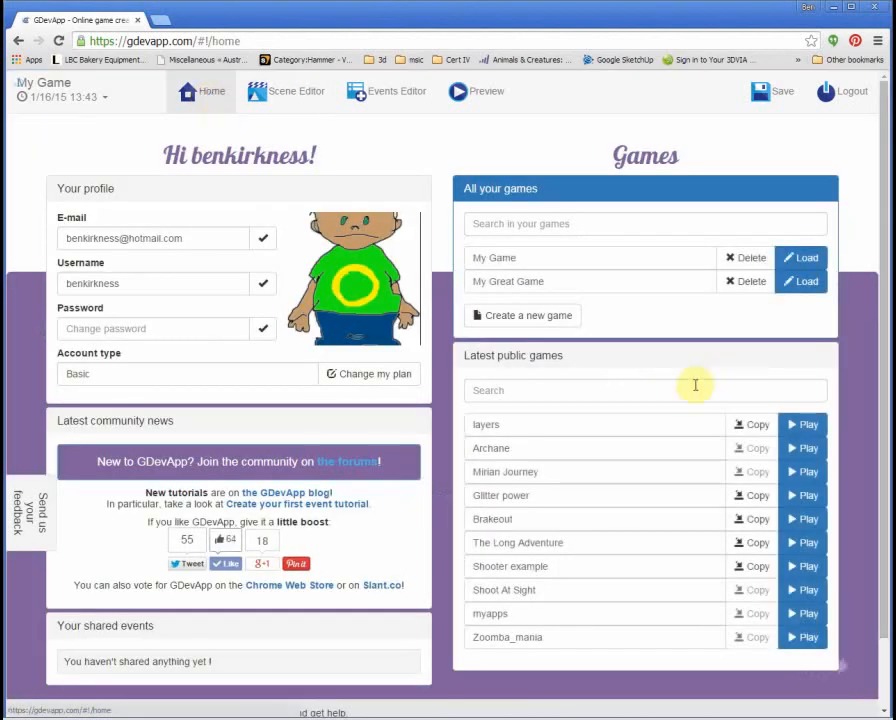
Step: Create a new game named 'test' from the Platformer template
left_click(523, 315)
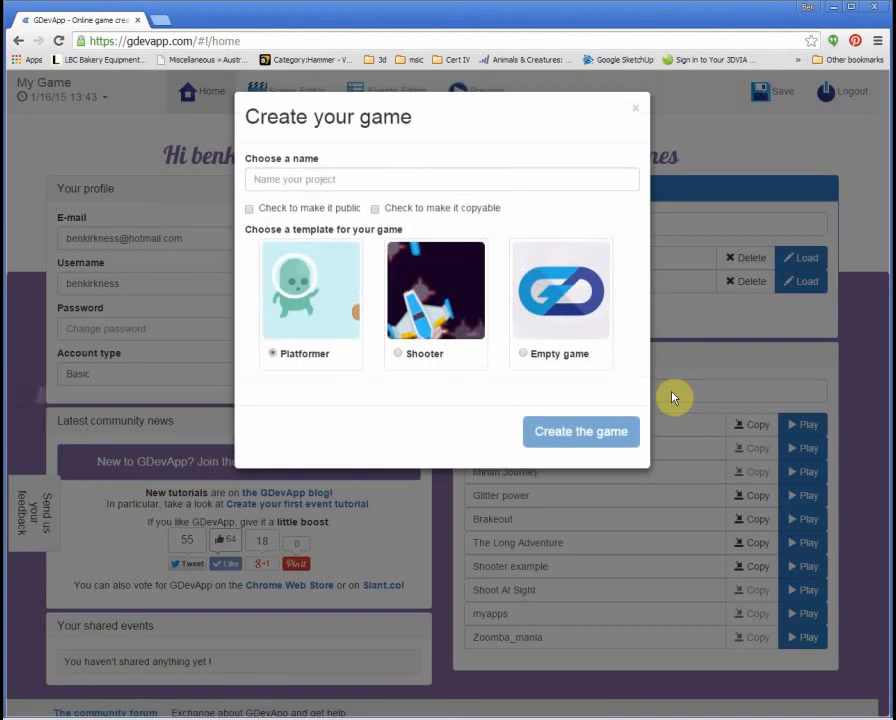
left_click(313, 180)
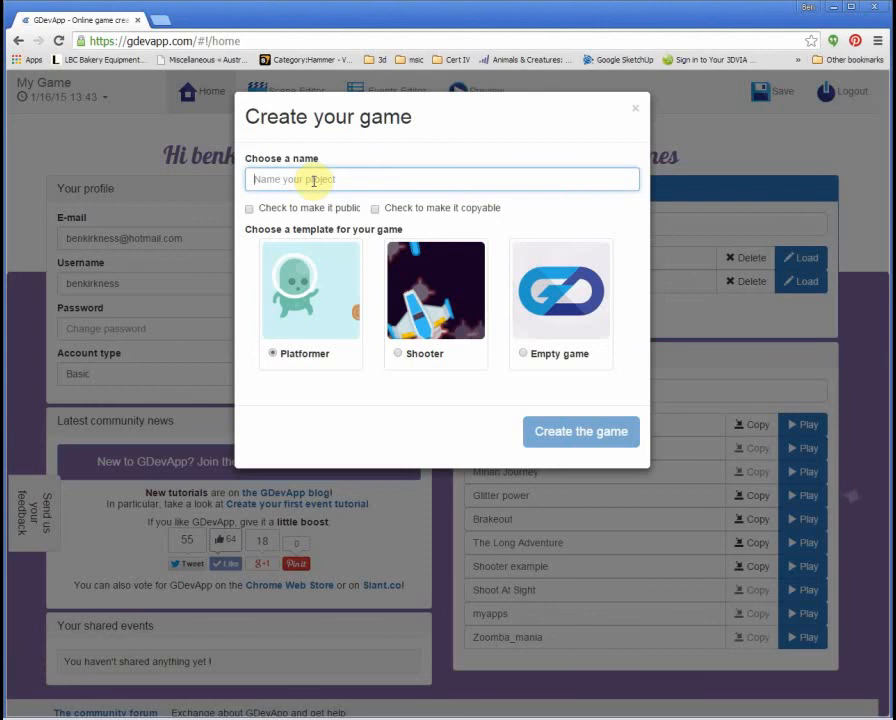
type("test")
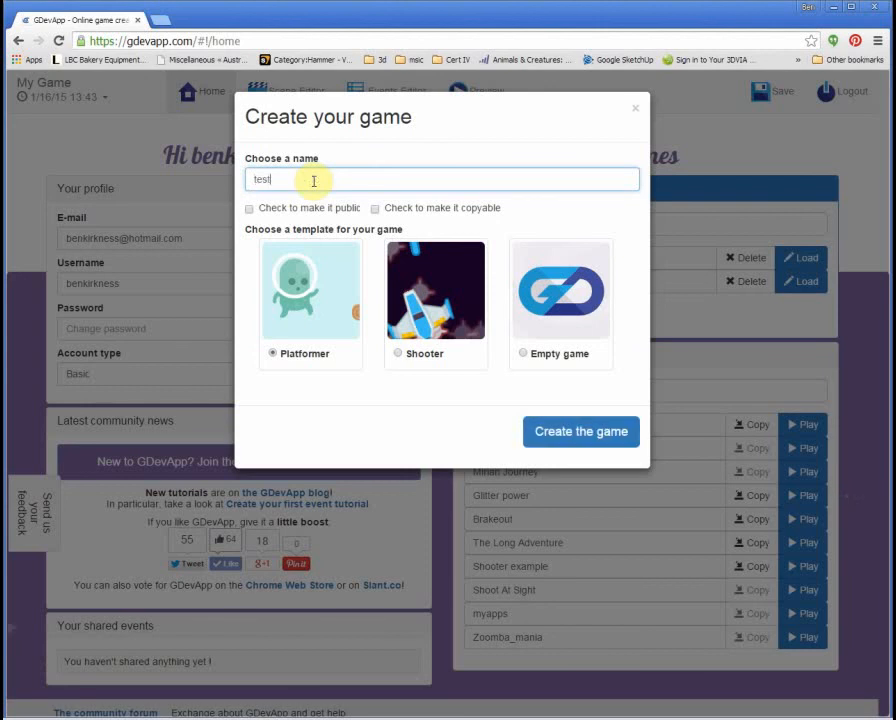
left_click(581, 431)
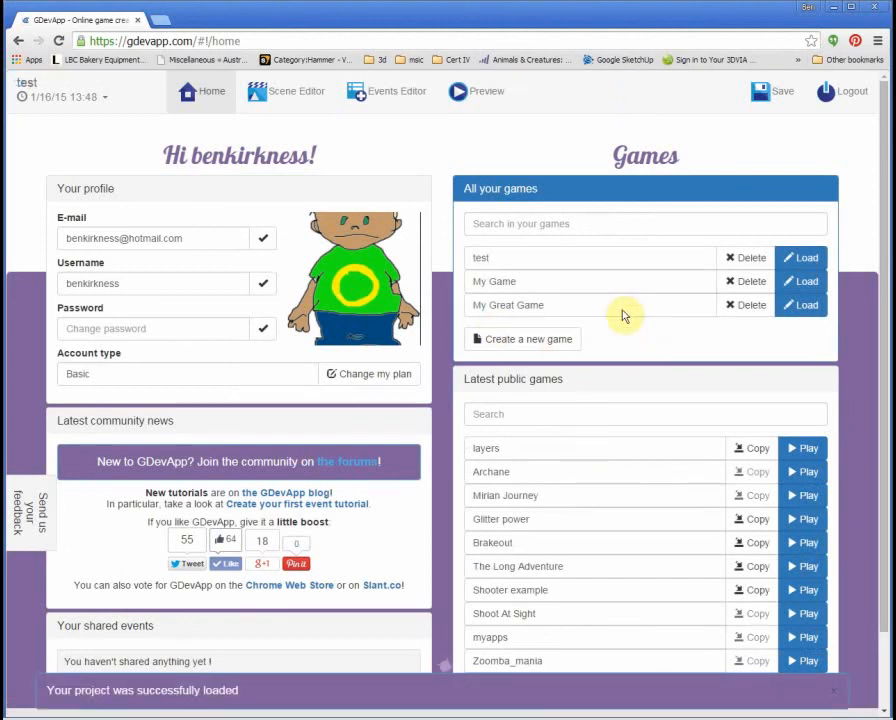
Step: Pan around the test game's level in the scene editor, then bring up its event sheet
left_click(272, 97)
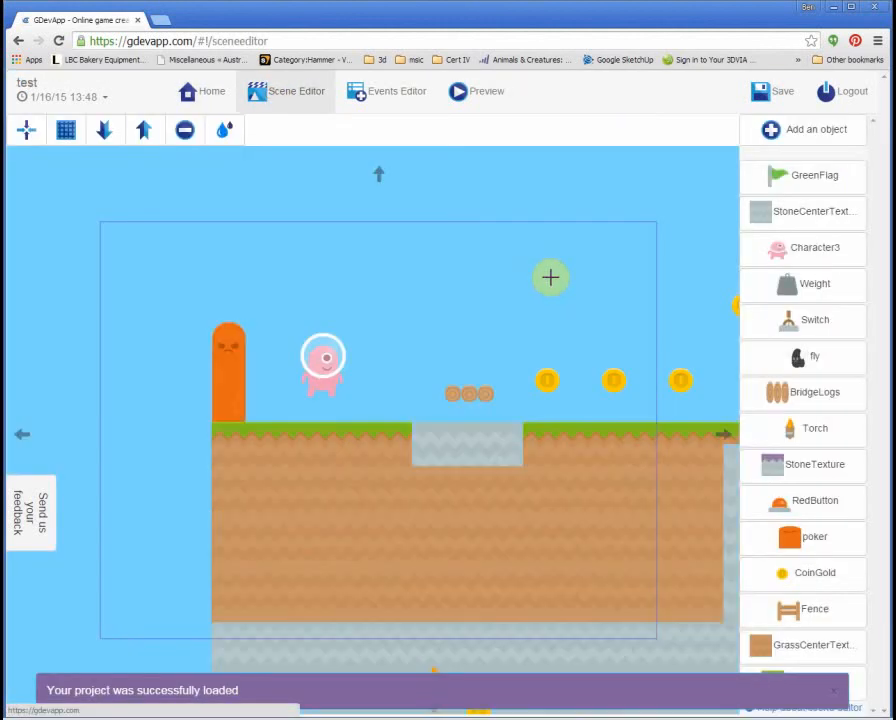
scroll(727, 435, "up", 2)
left_click(727, 435)
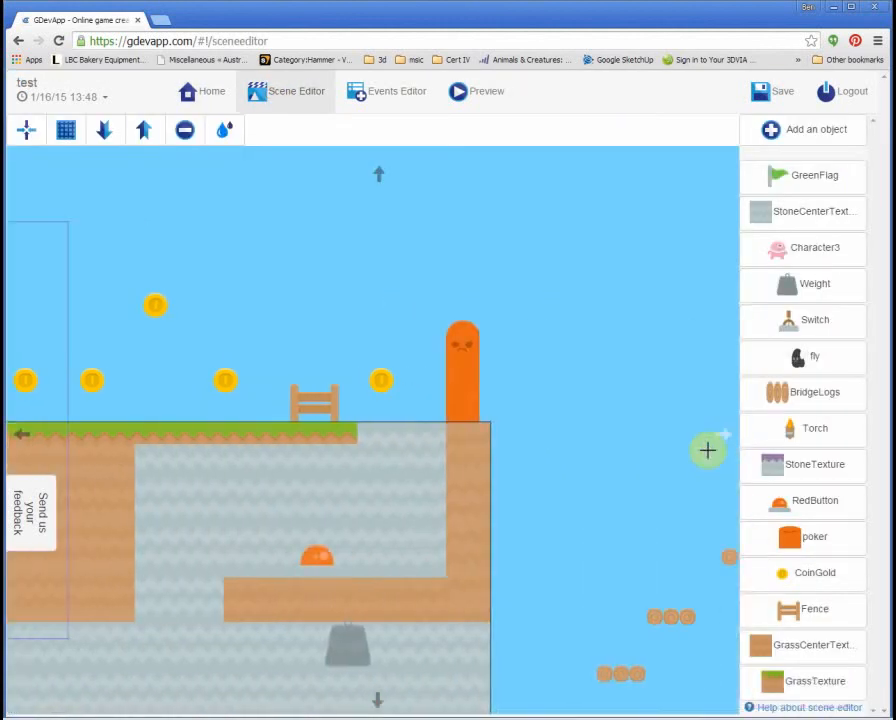
left_click(377, 699)
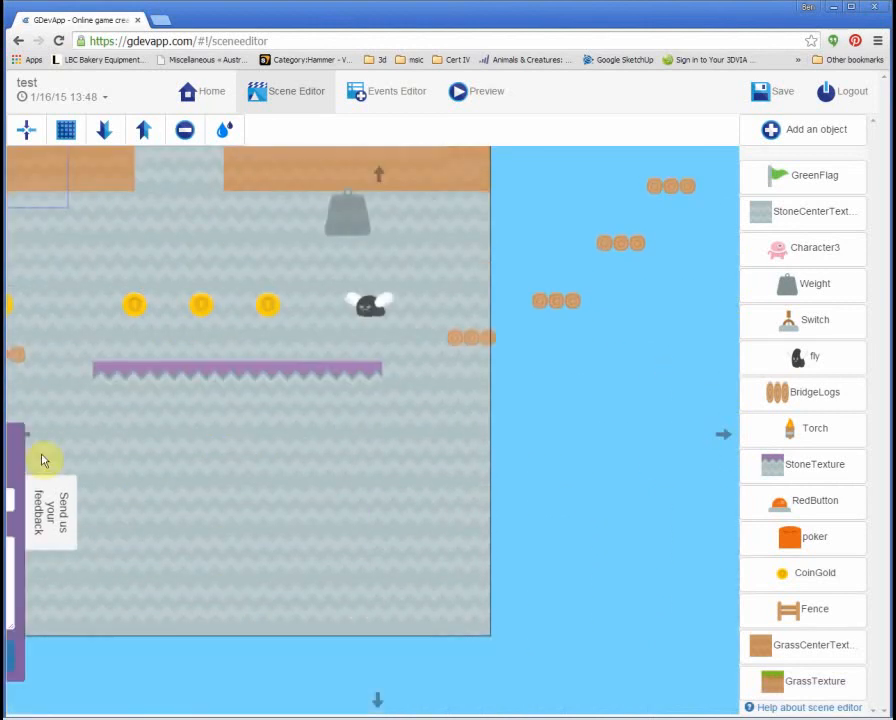
left_click(22, 432)
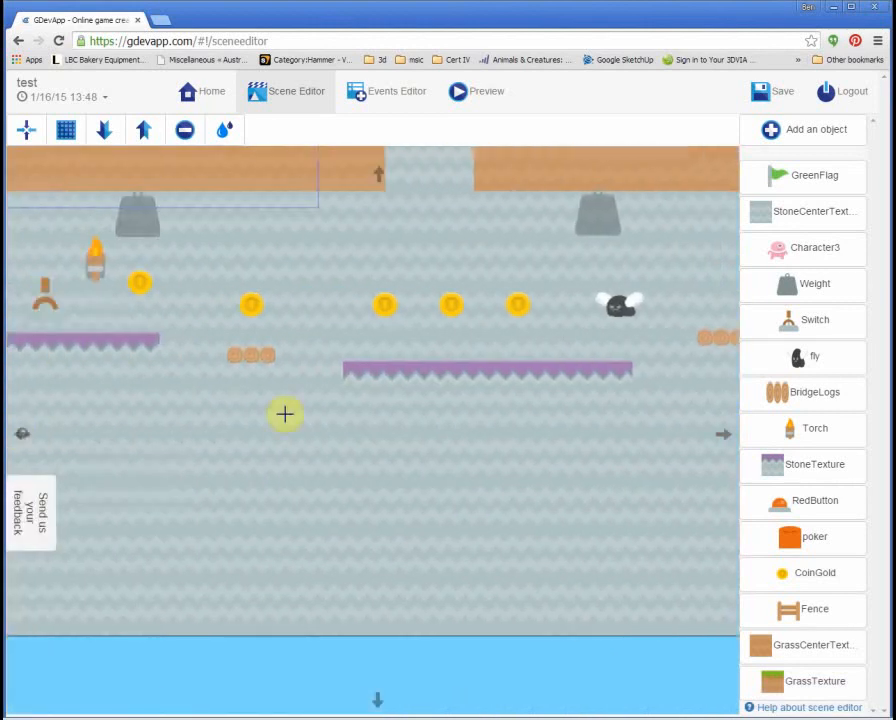
left_click(378, 174)
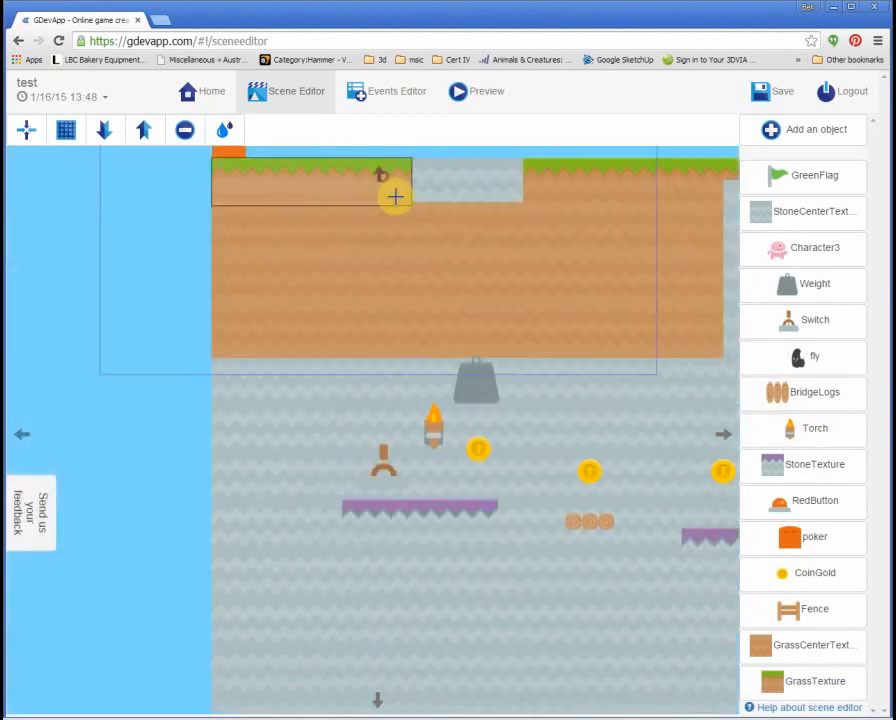
left_click(387, 91)
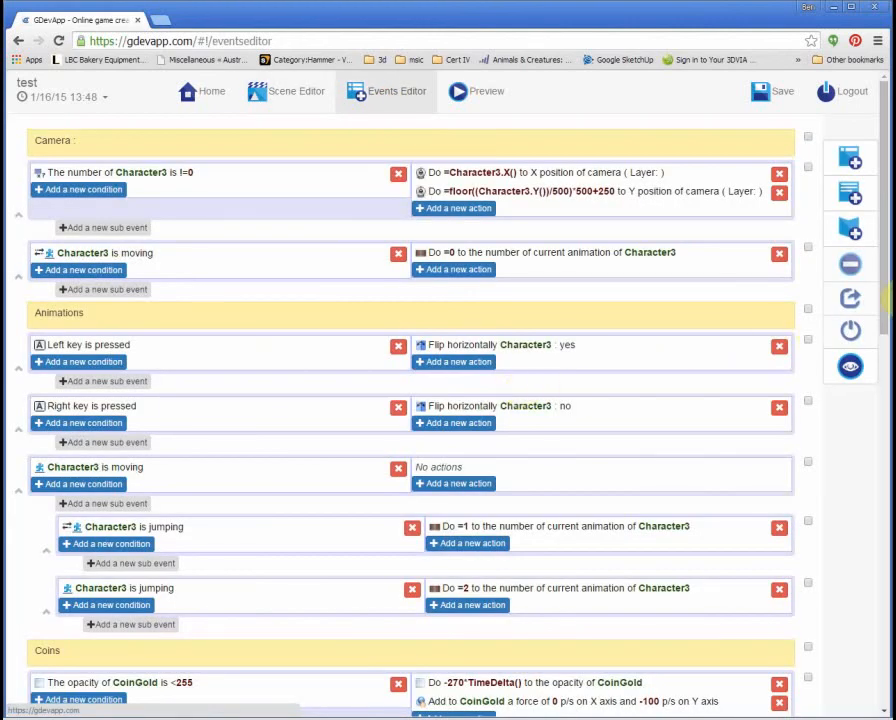
left_click_drag(885, 275, 885, 400)
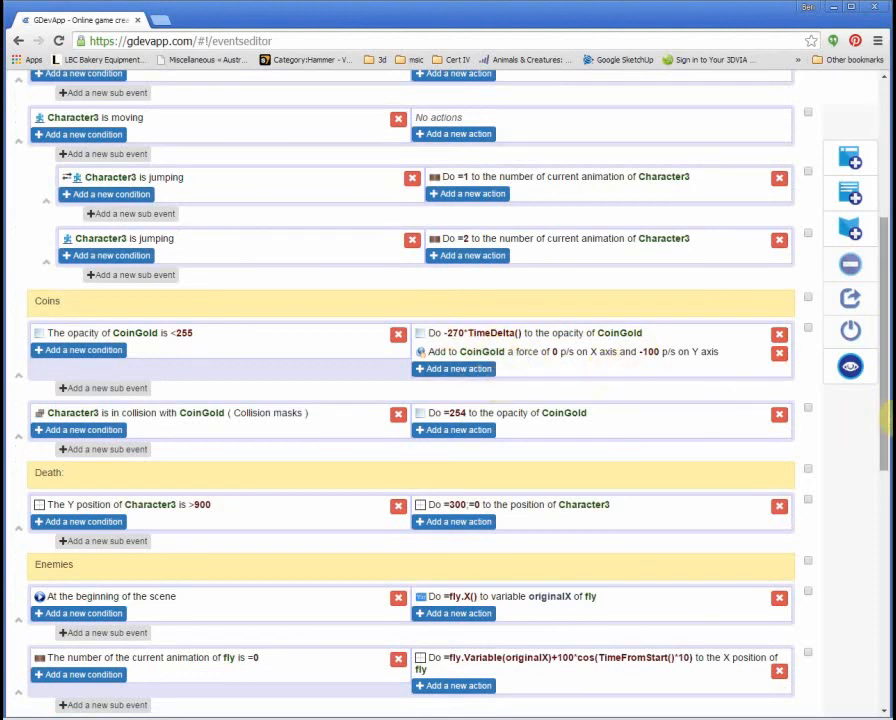
mouse_move(884, 410)
left_mouse_down()
mouse_move(884, 330)
mouse_move(884, 540)
left_mouse_up()
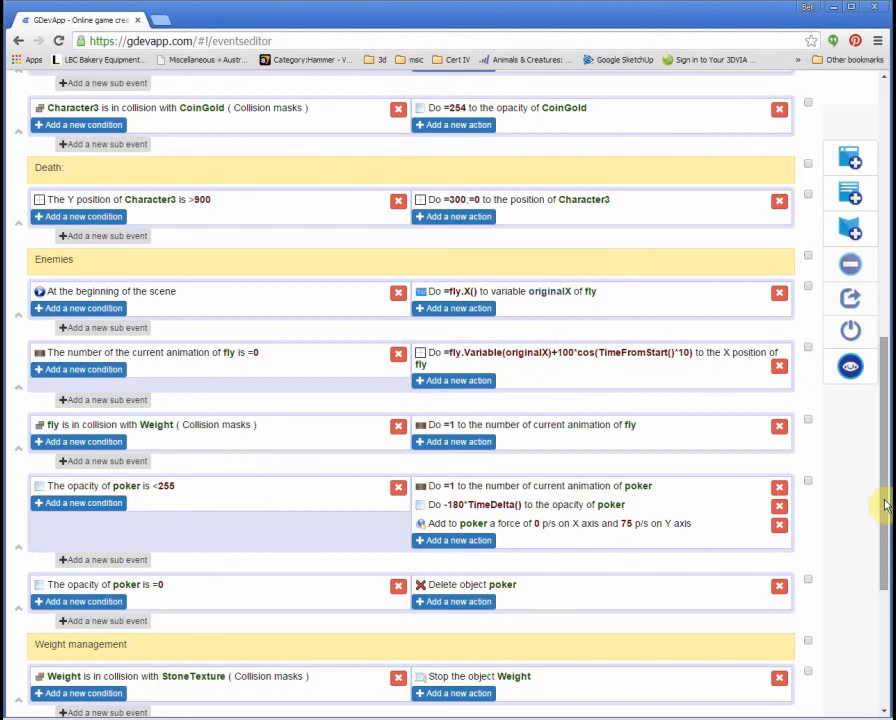
left_click_drag(884, 500, 884, 150)
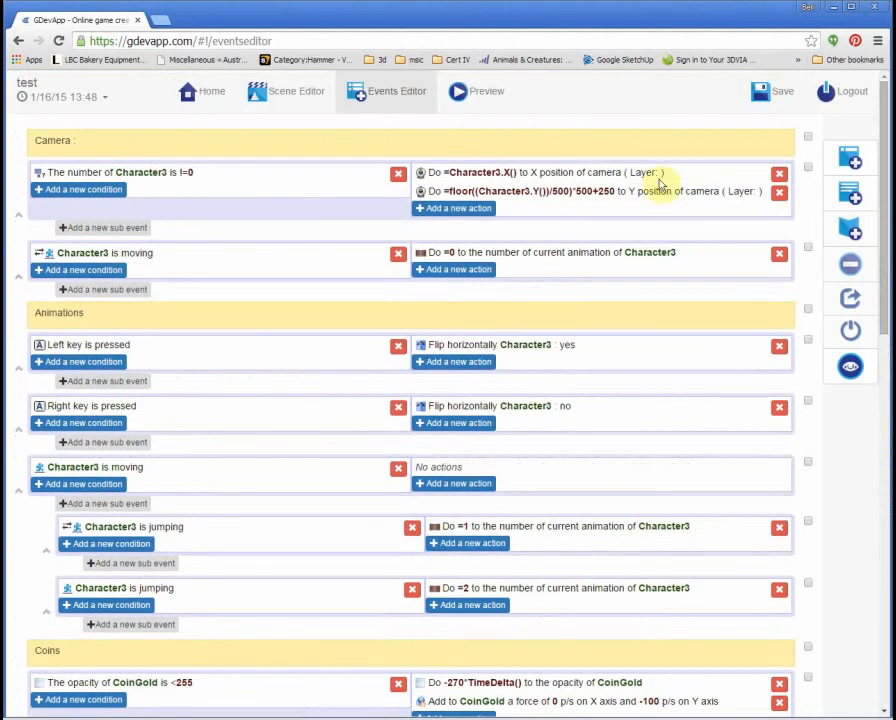